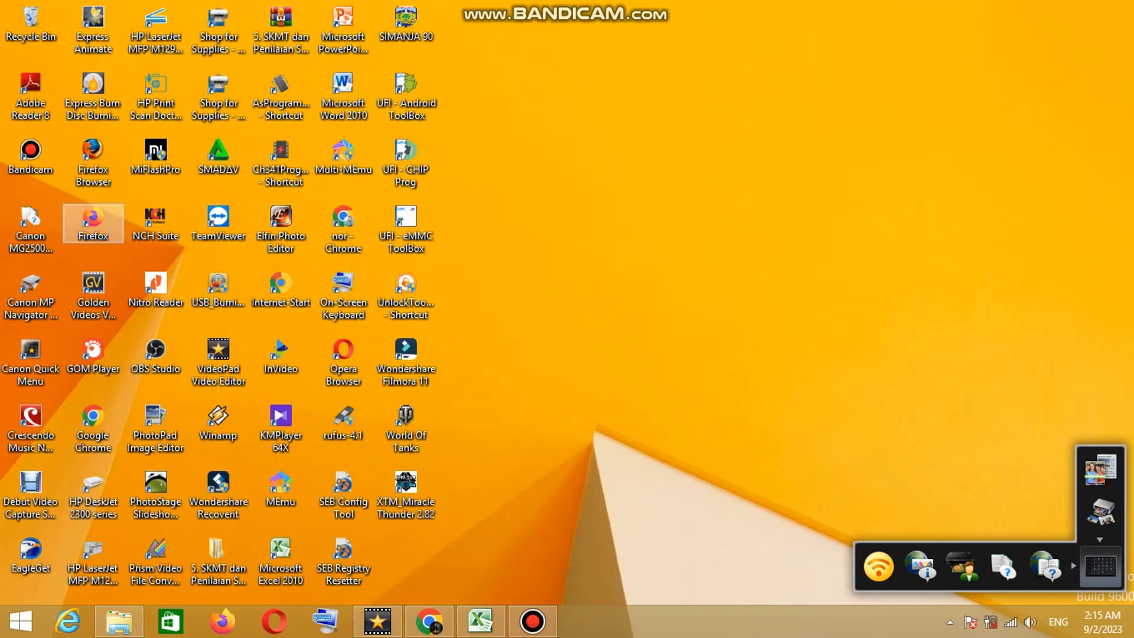
Open Firefox, decline making it the default browser, and load the bookmarked PUSAT LAYANAN PTK SIMPATIKA page
{"action": "double_click", "coordinate": [93, 223]}
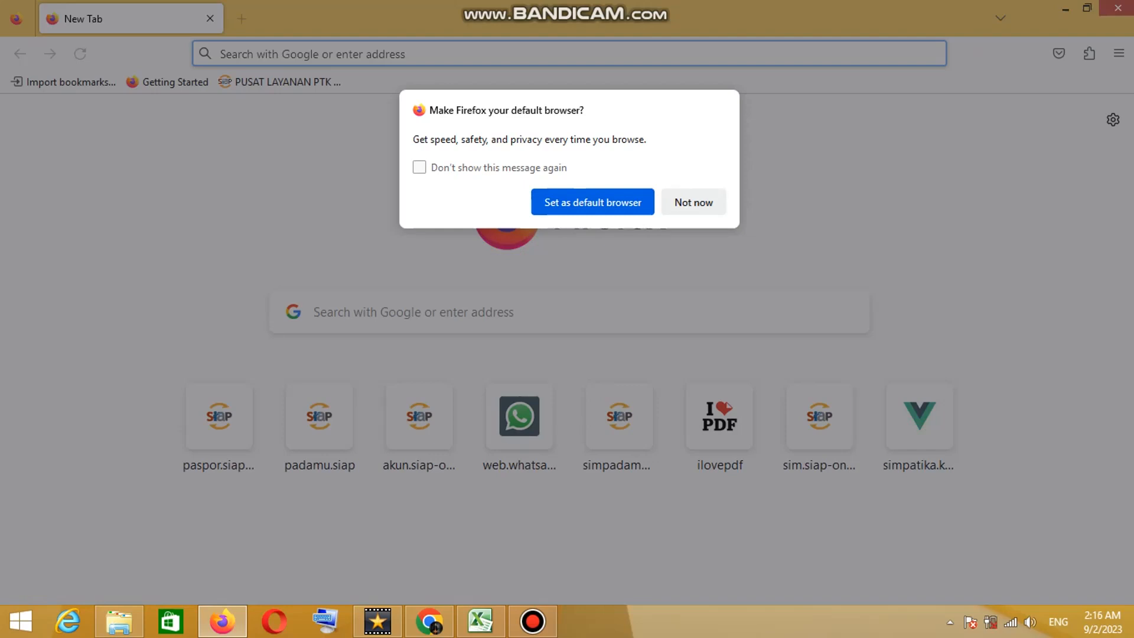
{"action": "left_click", "coordinate": [693, 202]}
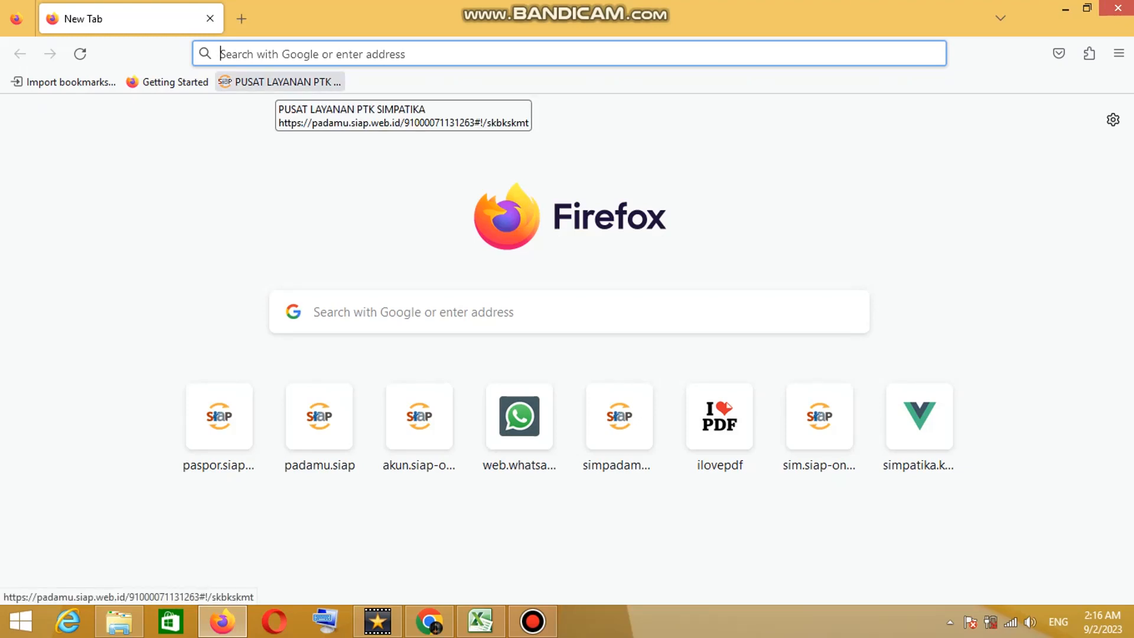
{"action": "left_click", "coordinate": [278, 82]}
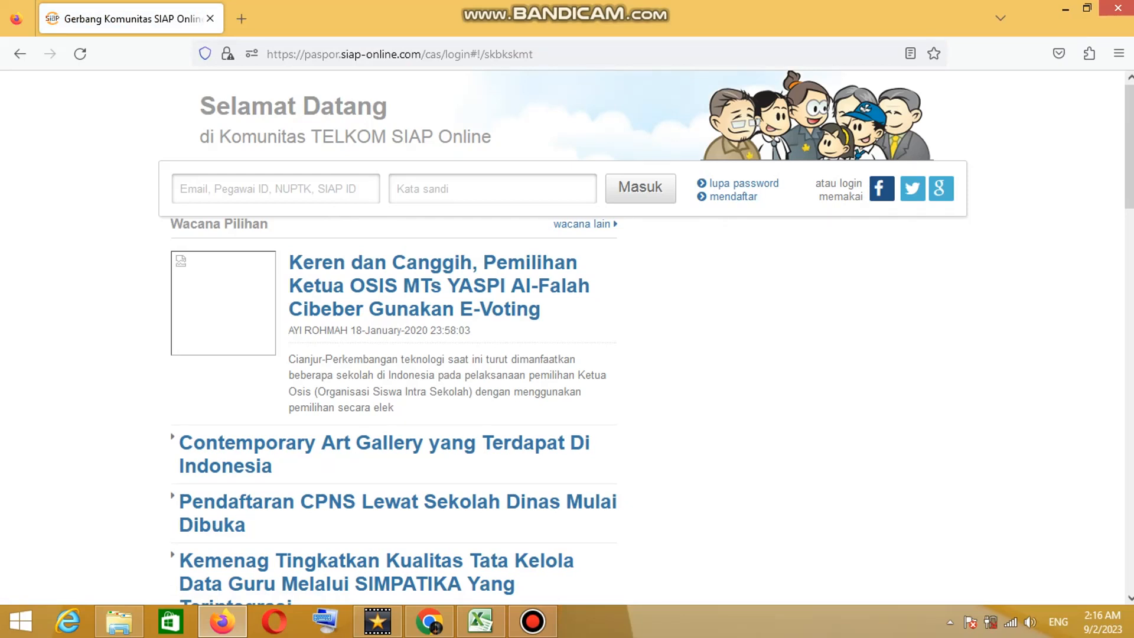
Log in to SIAP Online with the teacher's saved account ID and password
{"action": "left_click", "coordinate": [309, 189]}
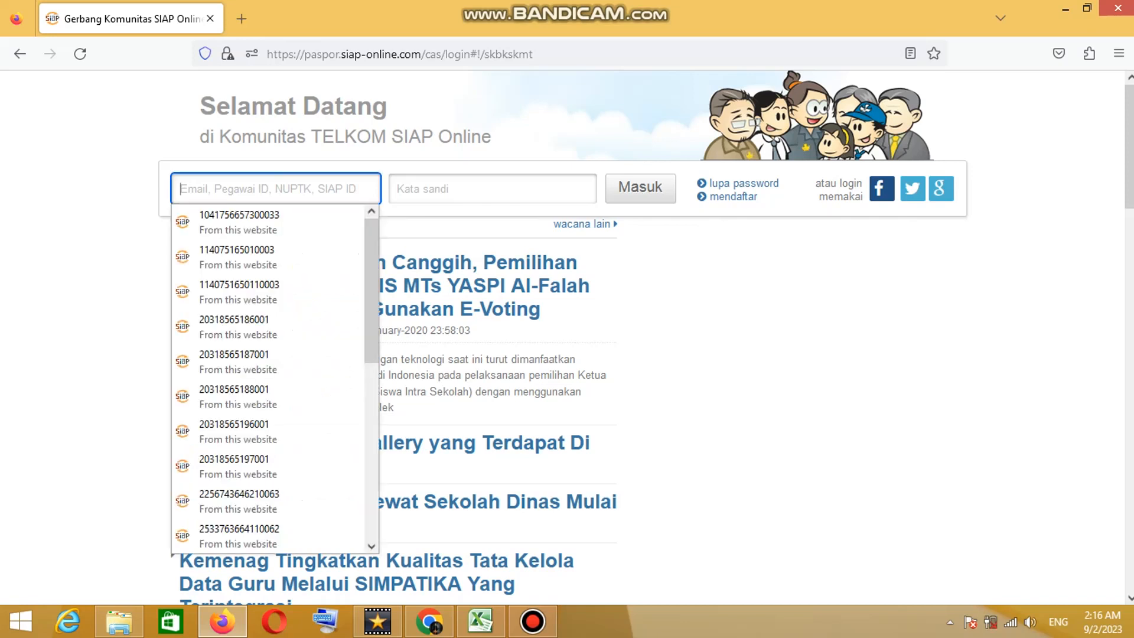
{"action": "right_click", "coordinate": [310, 189]}
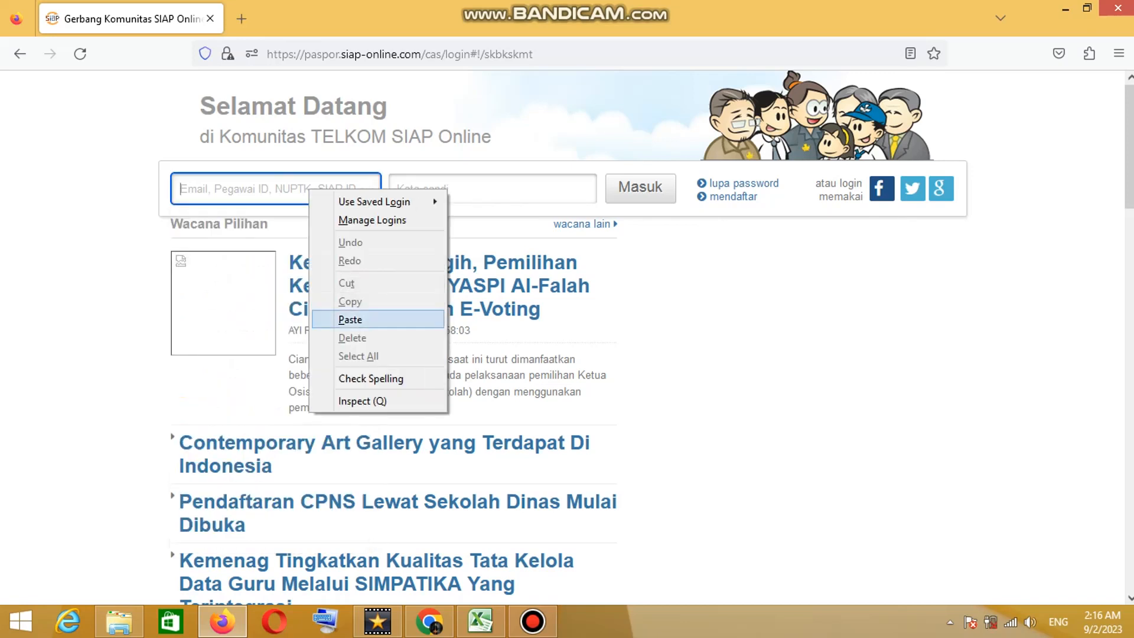
{"action": "left_click", "coordinate": [350, 319]}
{"action": "key", "text": "Down"}
{"action": "key", "text": "Return"}
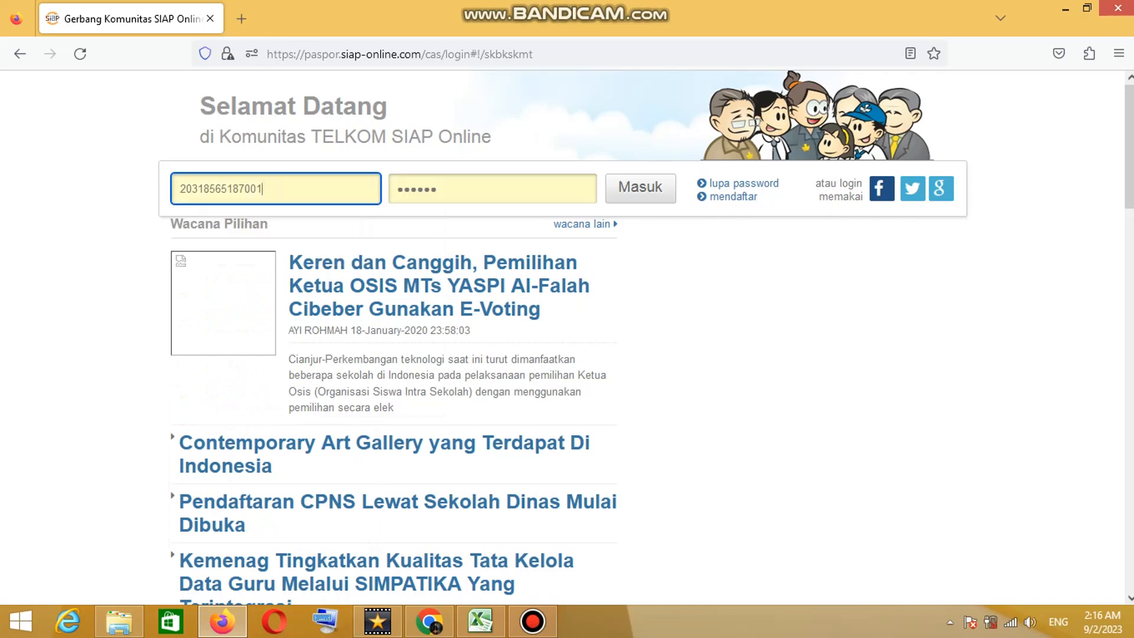
{"action": "key", "text": "Return"}
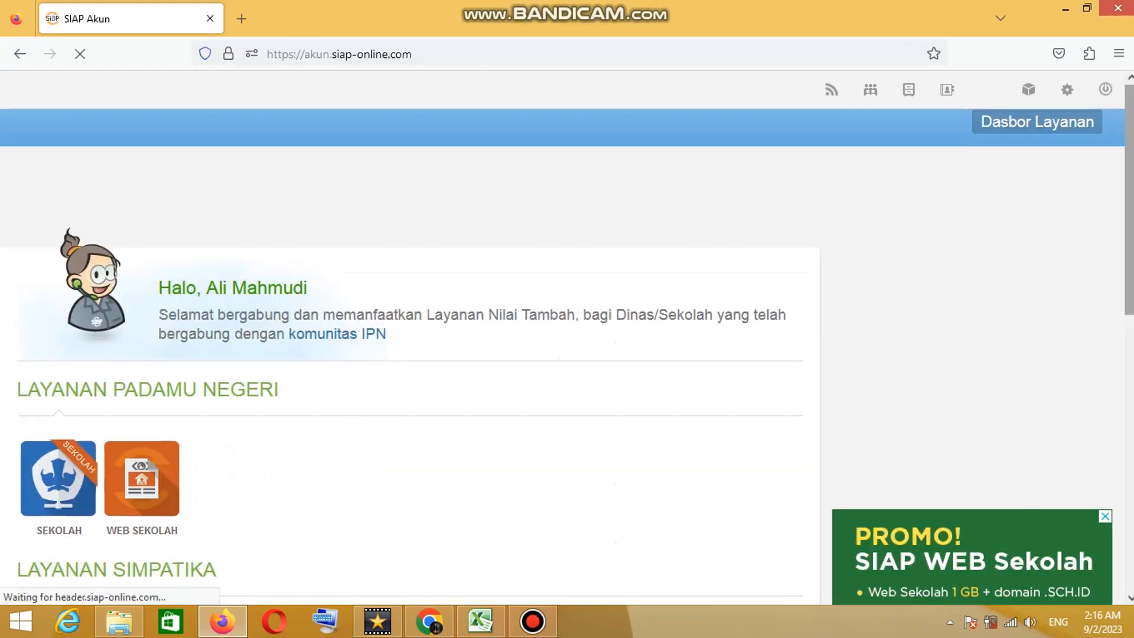
Open the PTK service under Layanan SIMPATIKA and dismiss the BSU notification
{"action": "scroll", "coordinate": [413, 354], "scroll_direction": "down", "scroll_amount": 5}
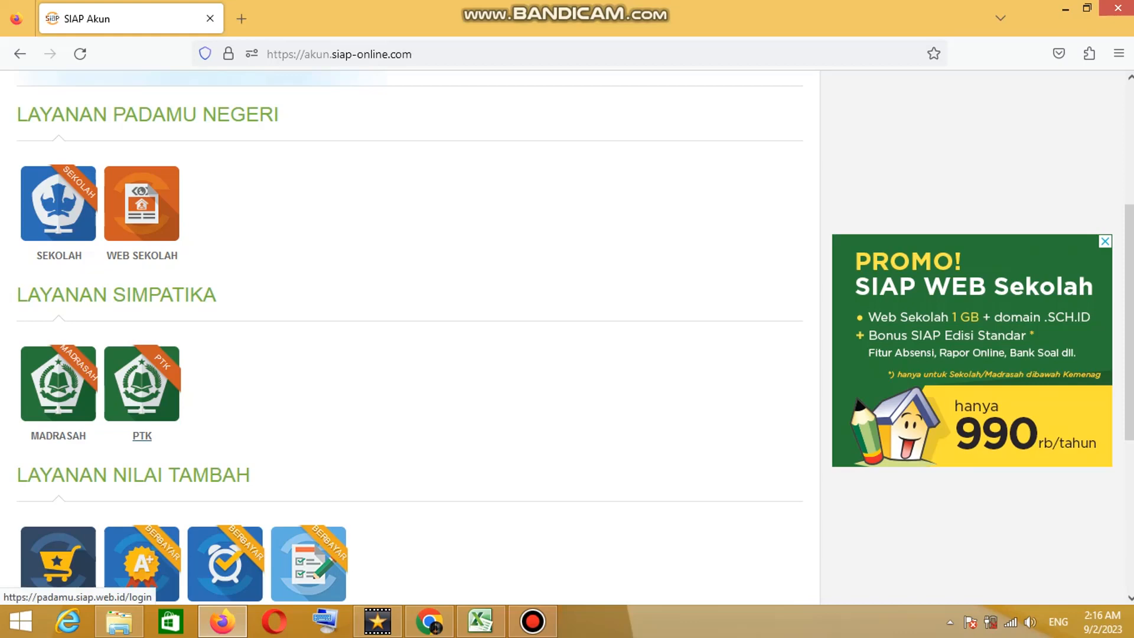
{"action": "left_click", "coordinate": [141, 435]}
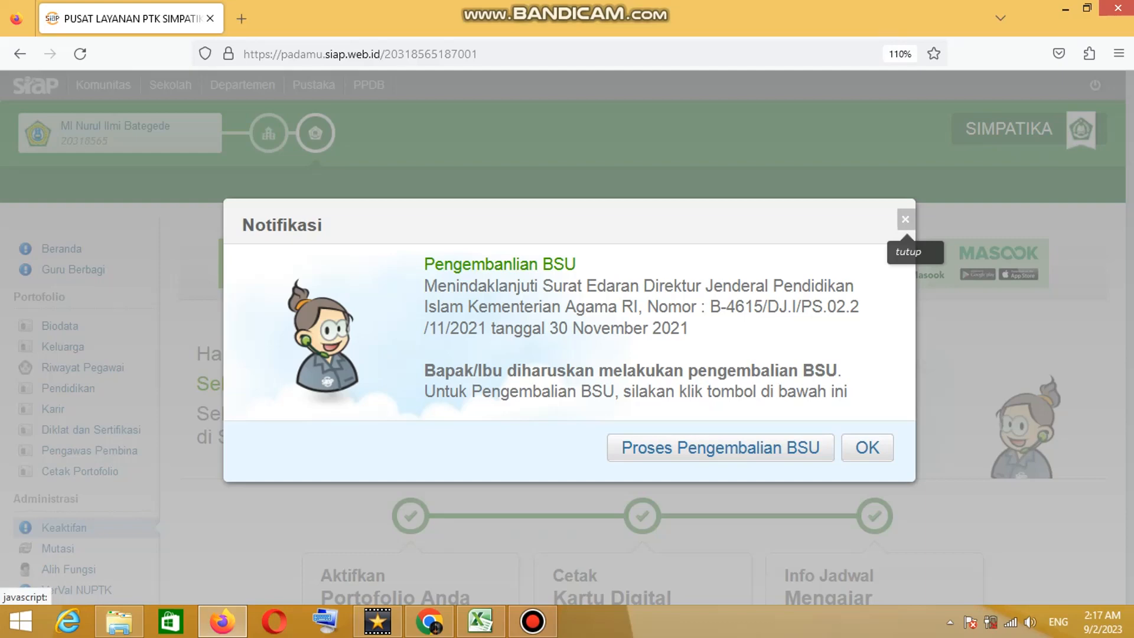
{"action": "left_click", "coordinate": [905, 219]}
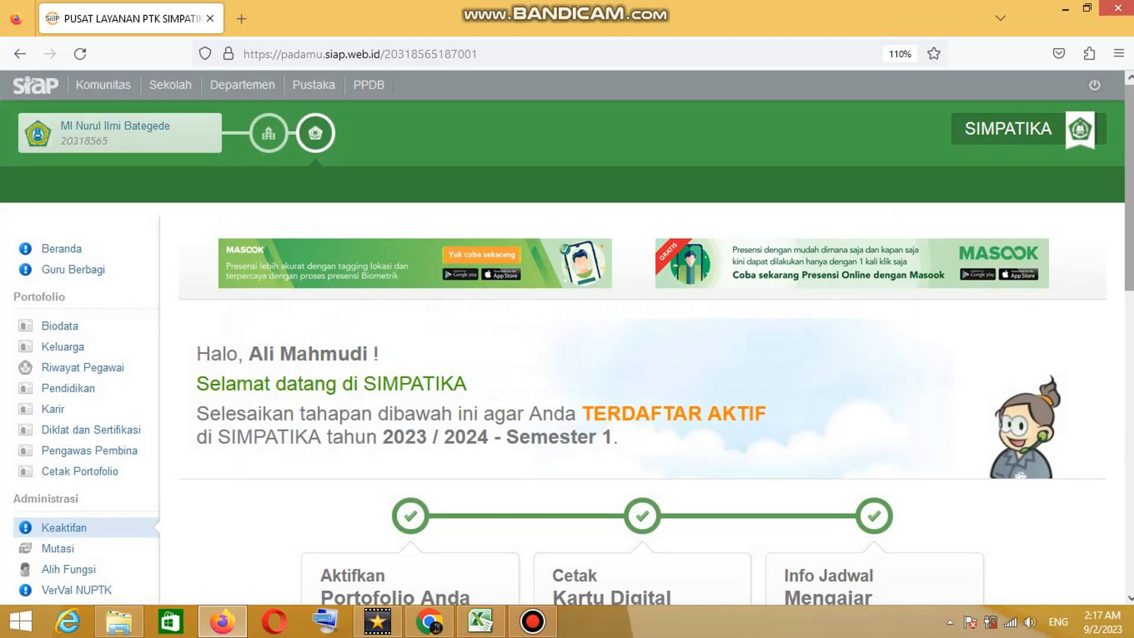
Open the Perubahan Data Kepegawaian page from the Administrasi section
{"action": "scroll", "coordinate": [567, 337], "scroll_direction": "down", "scroll_amount": 4}
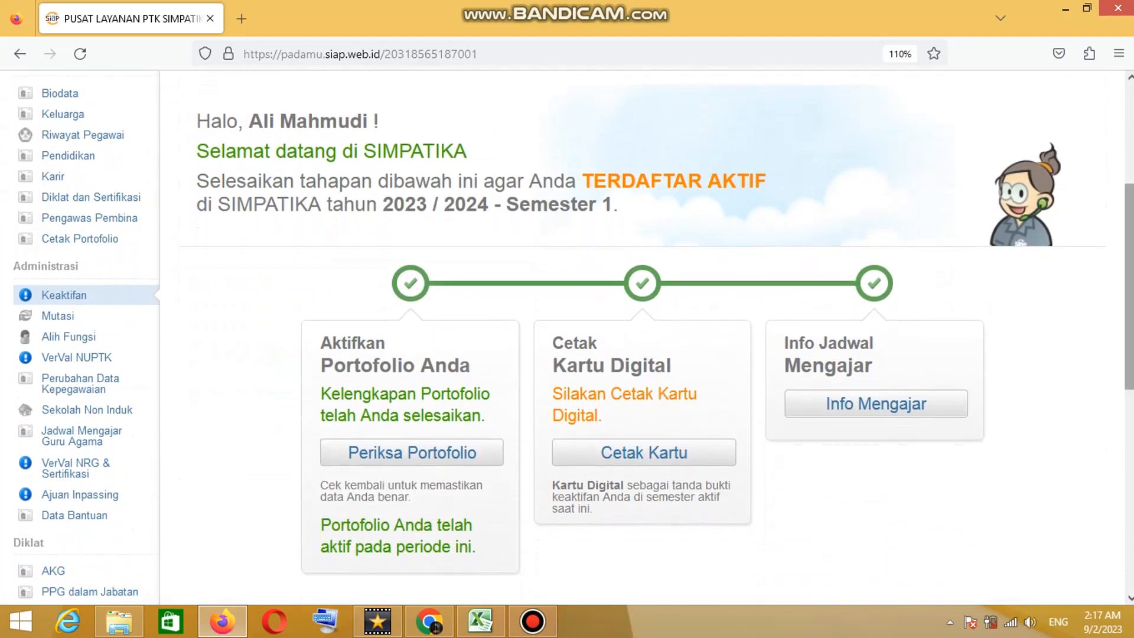
{"action": "scroll", "coordinate": [567, 336], "scroll_direction": "down", "scroll_amount": 2}
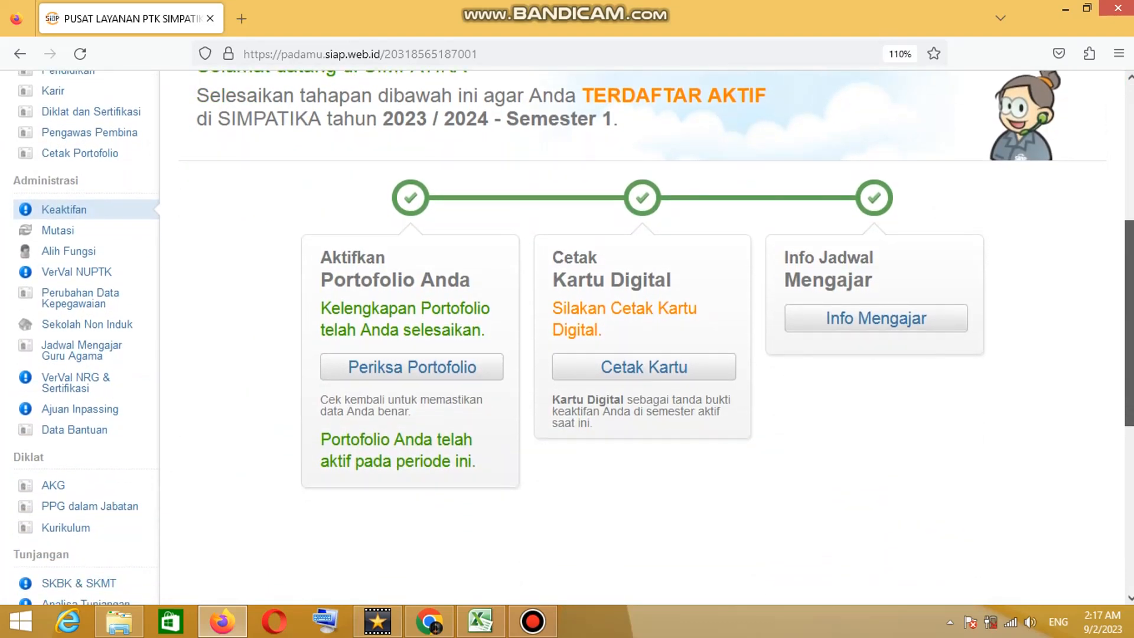
{"action": "scroll", "coordinate": [567, 337], "scroll_direction": "down", "scroll_amount": 1}
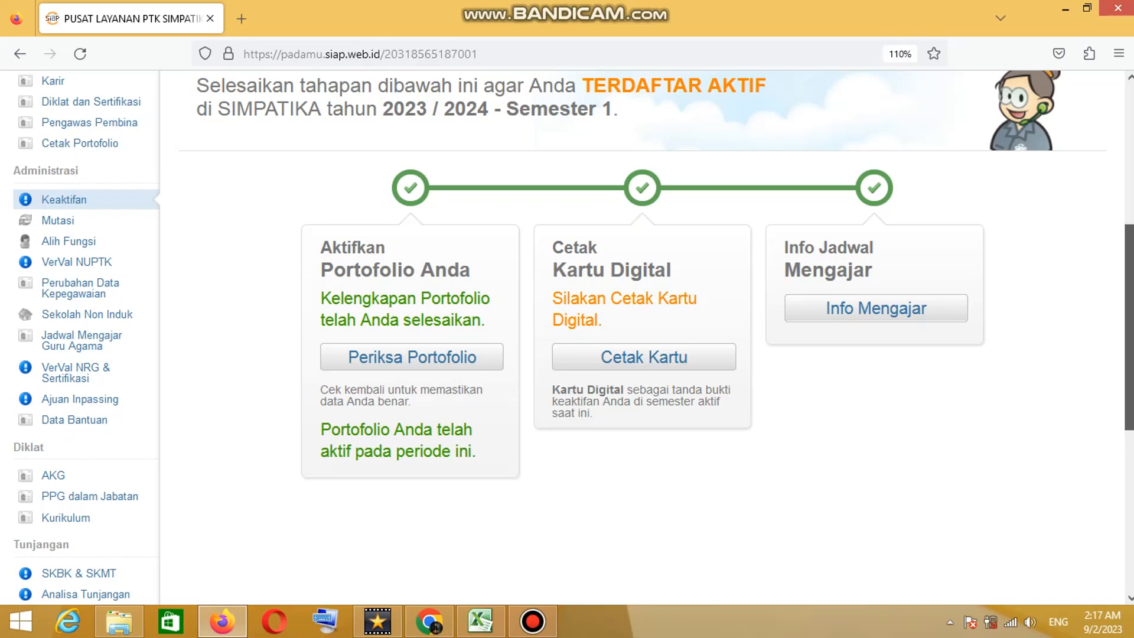
{"action": "scroll", "coordinate": [573, 336], "scroll_direction": "down", "scroll_amount": 1}
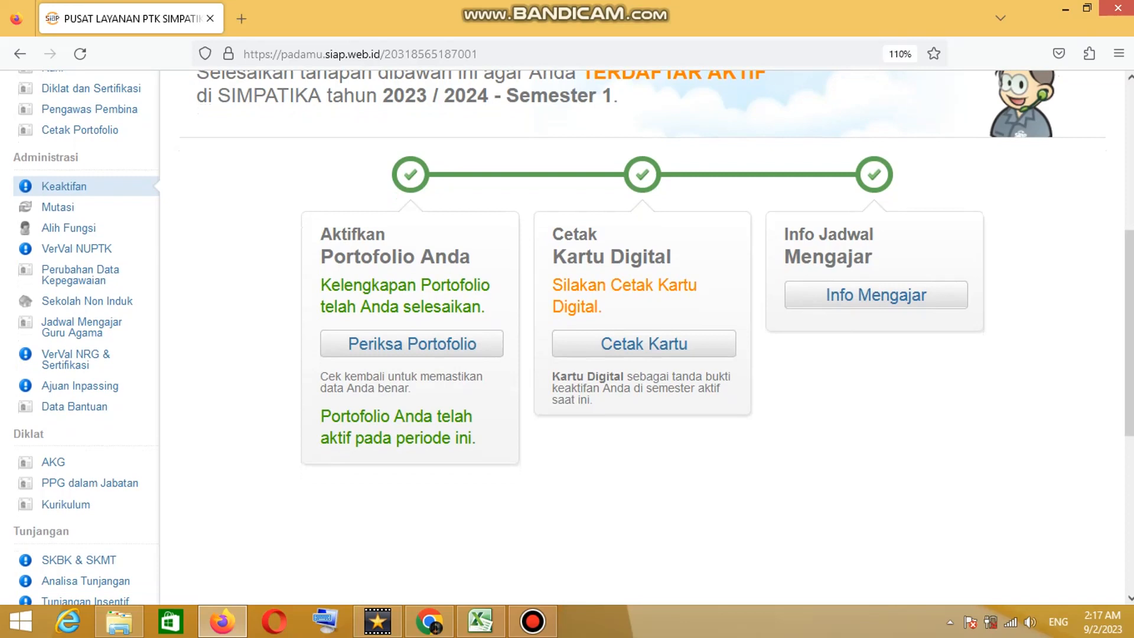
{"action": "scroll", "coordinate": [643, 336], "scroll_direction": "down", "scroll_amount": 1}
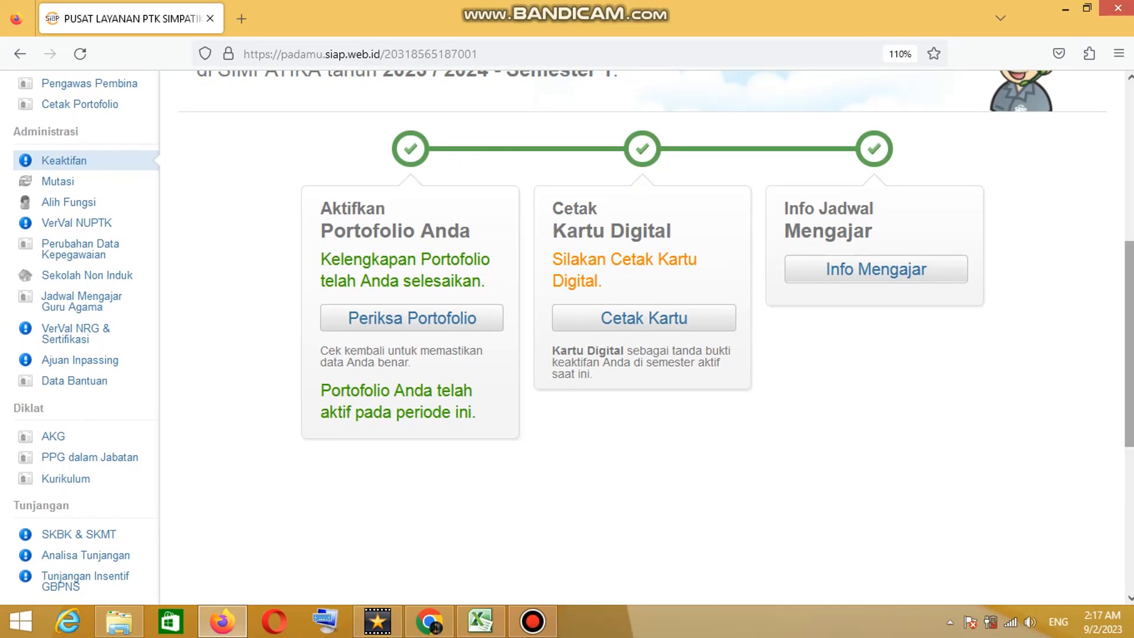
{"action": "left_click_drag", "start_coordinate": [1128, 345], "coordinate": [1128, 366]}
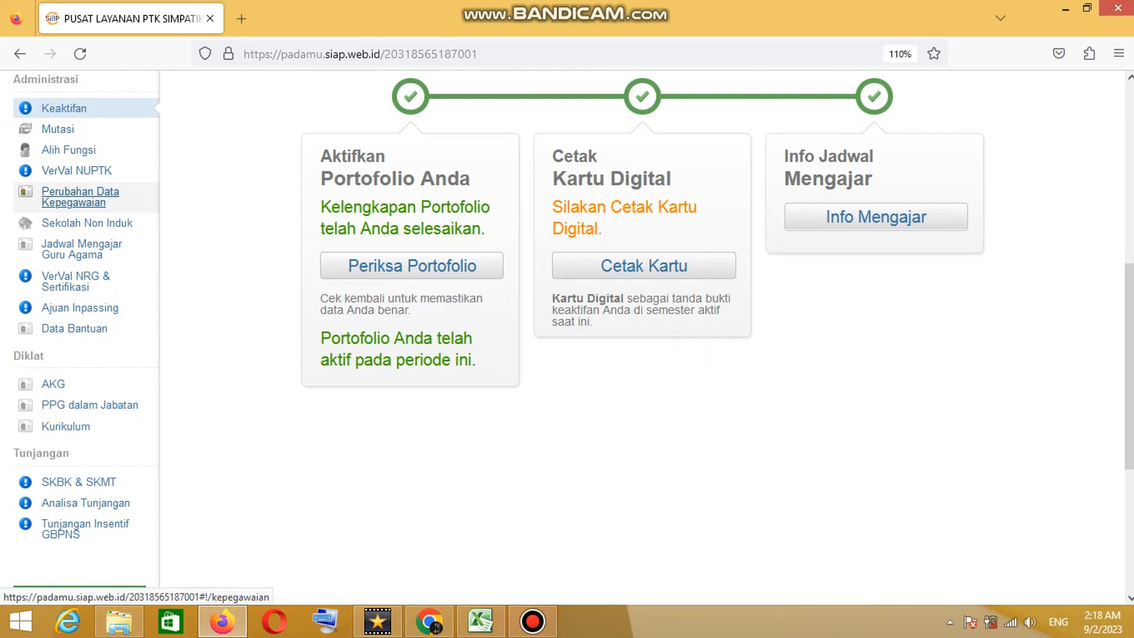
{"action": "left_click", "coordinate": [81, 197]}
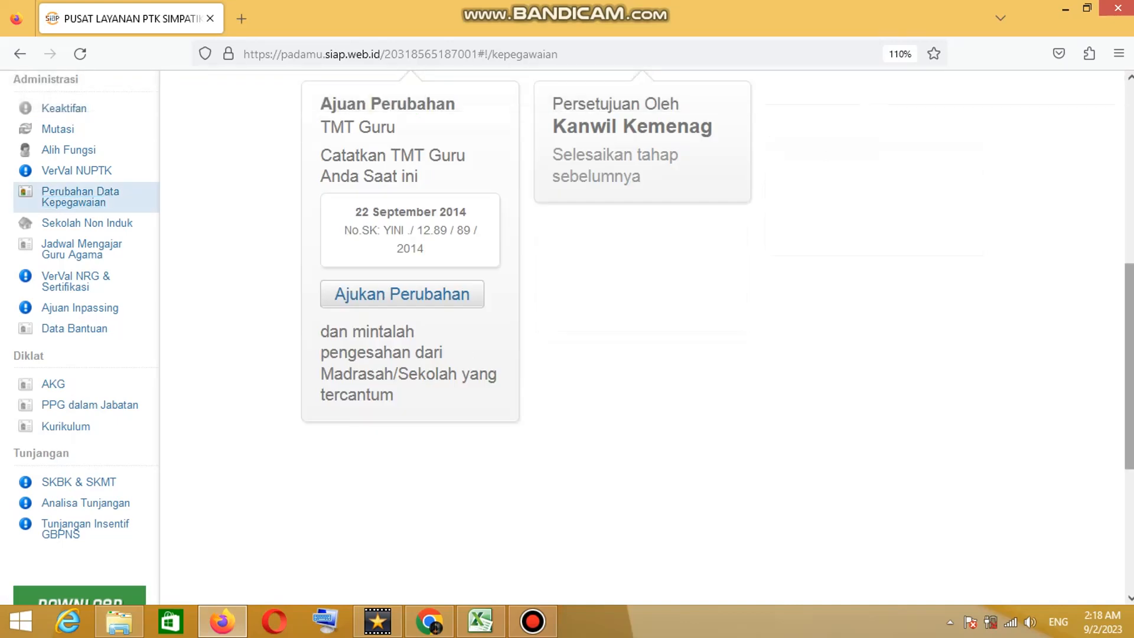
Switch from TMT Guru to the Verval Ijazah section of Perubahan Data Kepegawaian
{"action": "scroll", "coordinate": [647, 336], "scroll_direction": "up", "scroll_amount": 2}
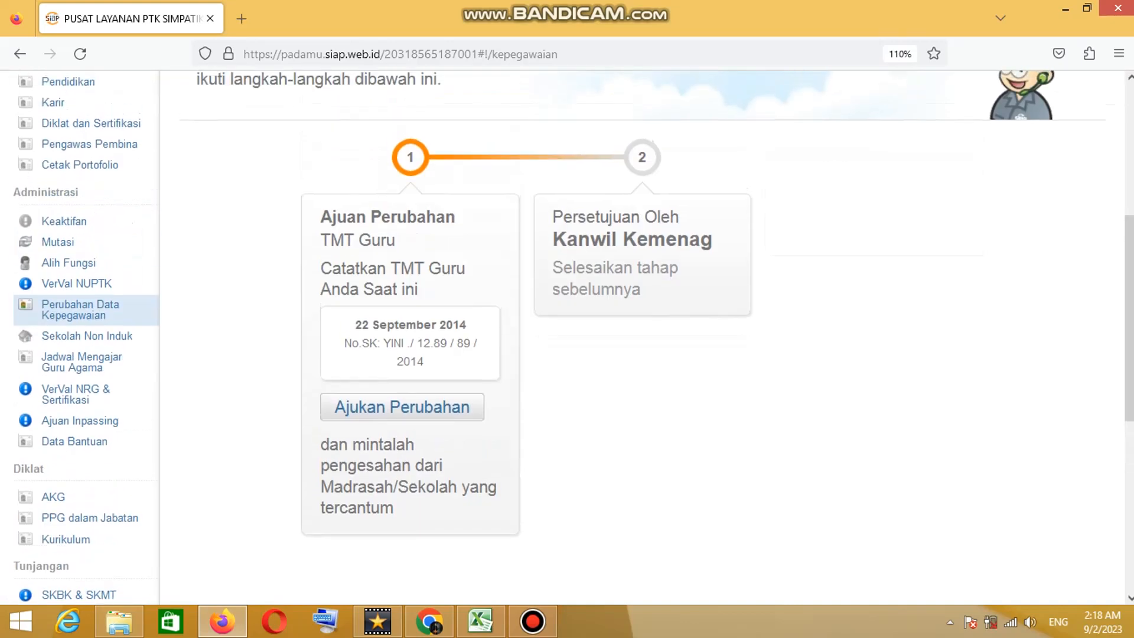
{"action": "scroll", "coordinate": [647, 336], "scroll_direction": "up", "scroll_amount": 2}
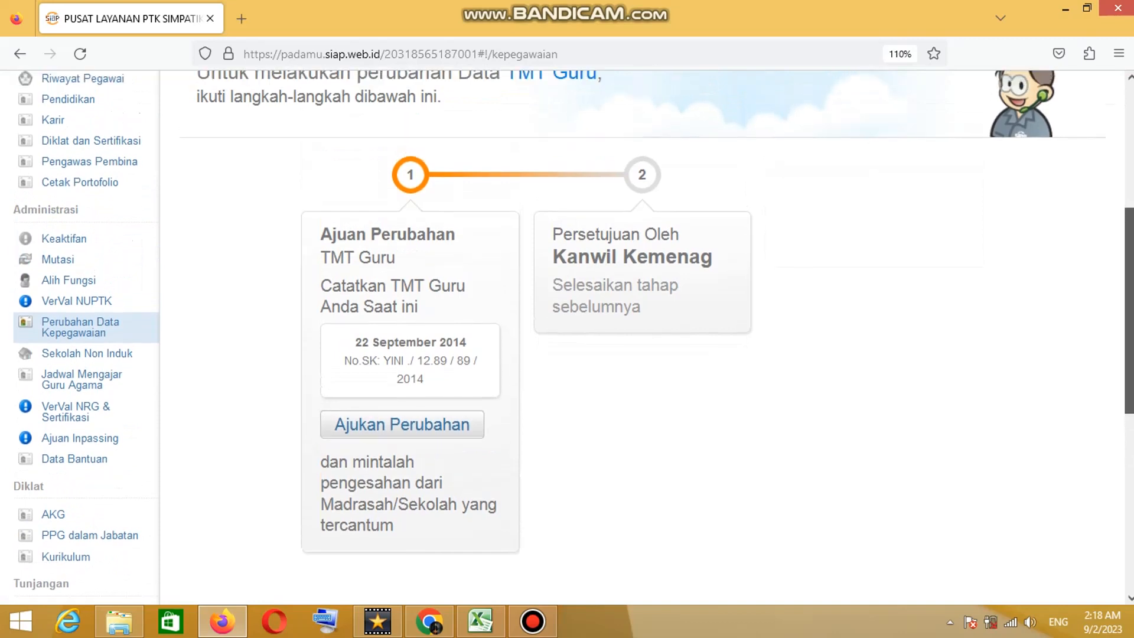
{"action": "scroll", "coordinate": [646, 336], "scroll_direction": "up", "scroll_amount": 1}
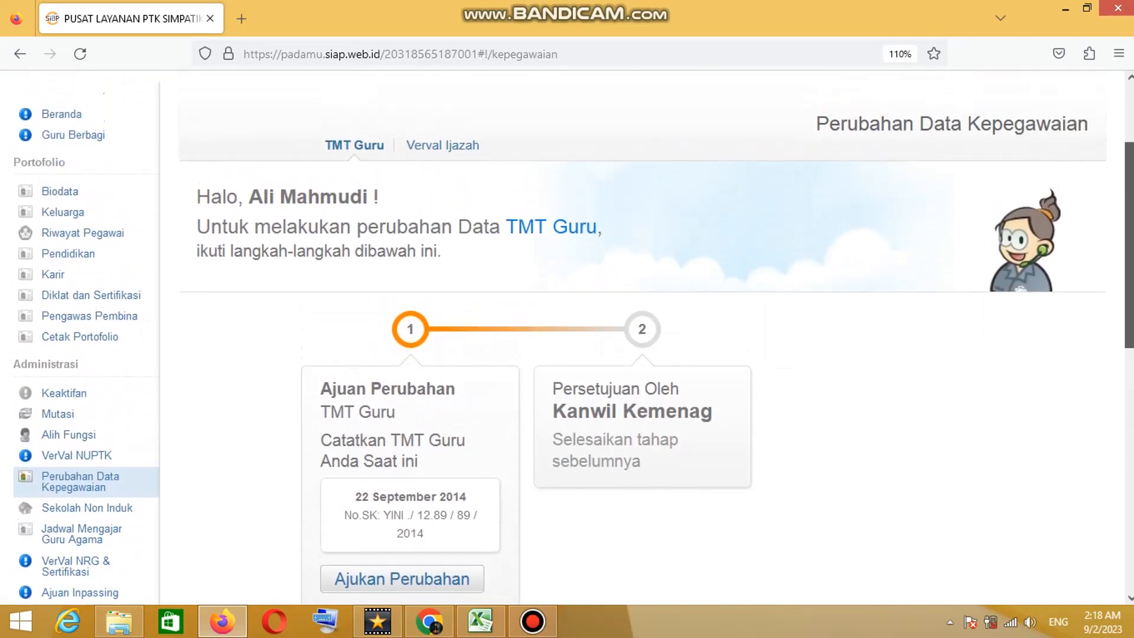
{"action": "scroll", "coordinate": [647, 336], "scroll_direction": "up", "scroll_amount": 1}
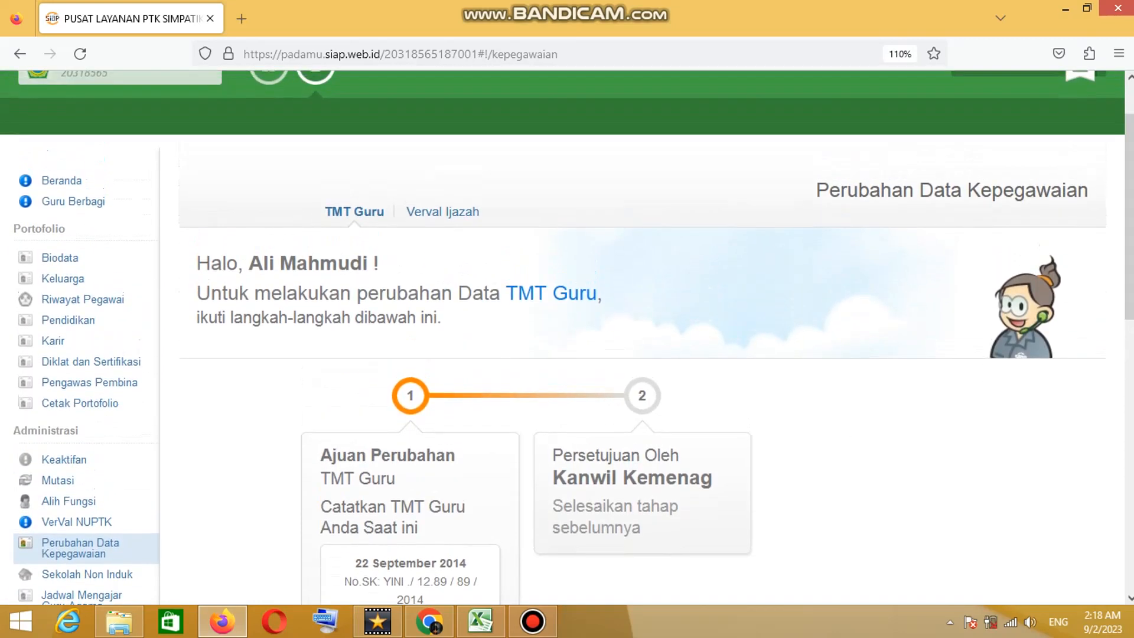
{"action": "scroll", "coordinate": [647, 337], "scroll_direction": "up", "scroll_amount": 1}
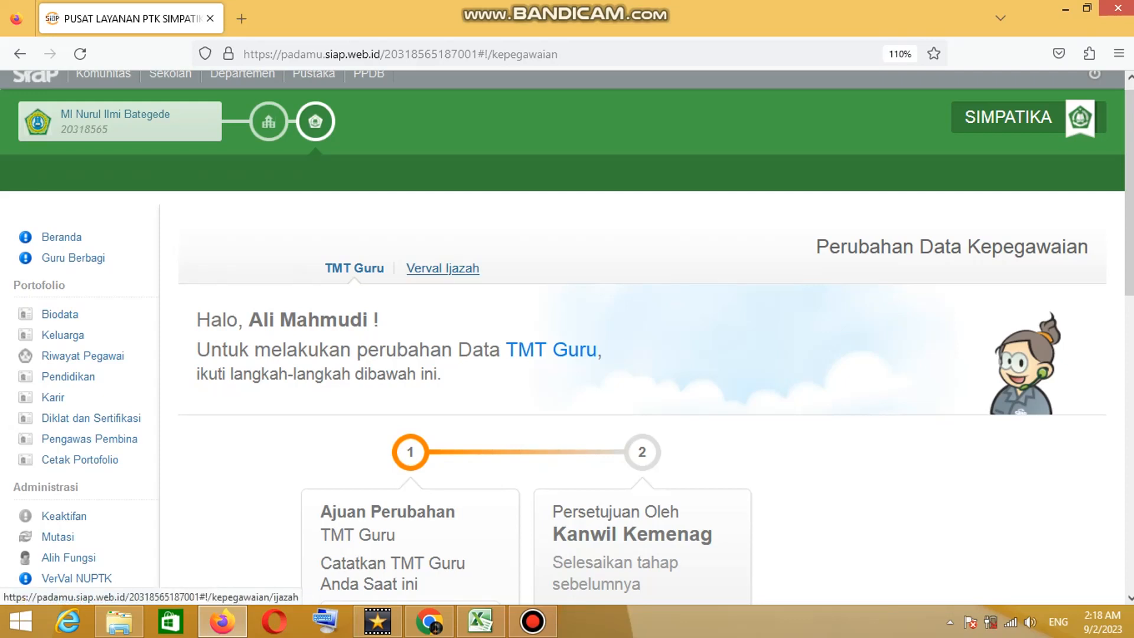
{"action": "left_click", "coordinate": [442, 268]}
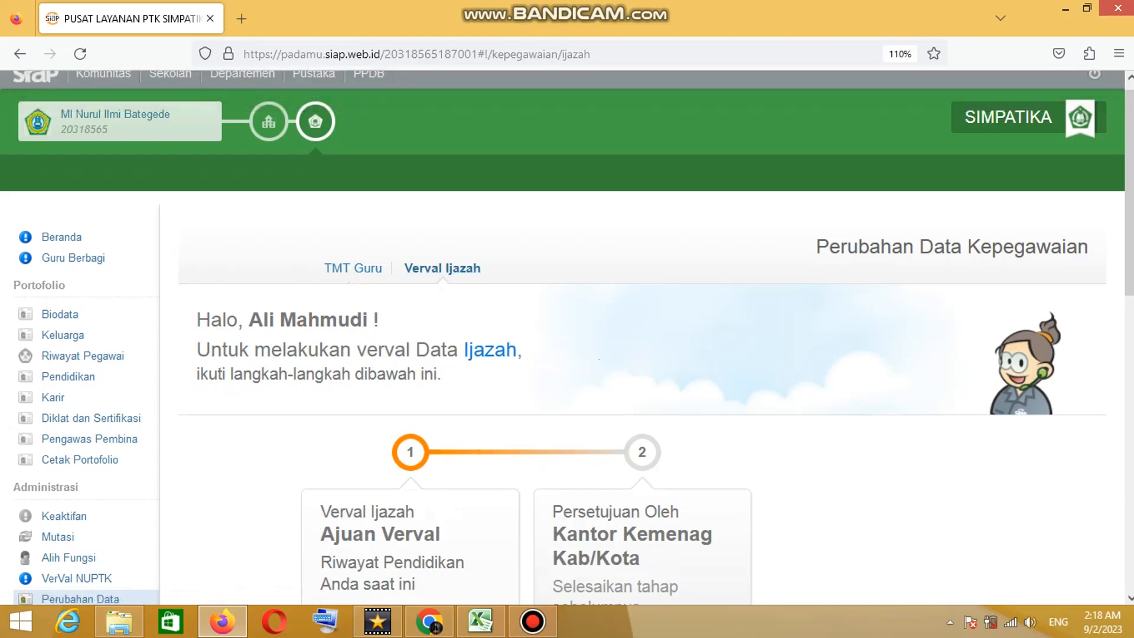
Review the Verval Ijazah steps, view the current education history details, and close them
{"action": "scroll", "coordinate": [566, 337], "scroll_direction": "down", "scroll_amount": 5}
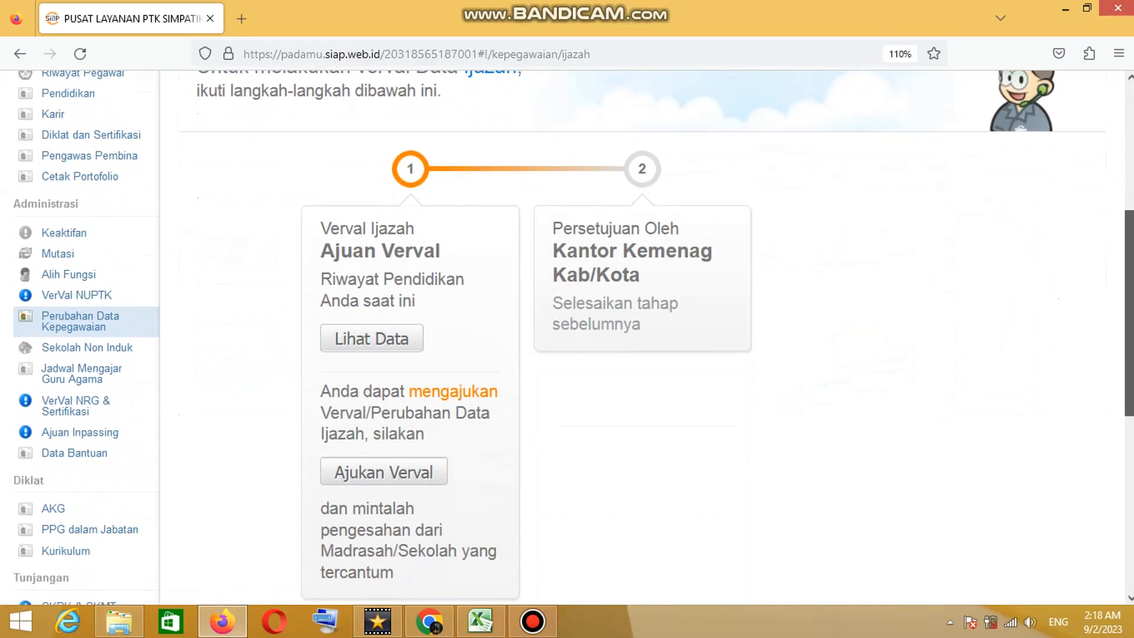
{"action": "scroll", "coordinate": [566, 337], "scroll_direction": "up", "scroll_amount": 3}
{"action": "scroll", "coordinate": [567, 337], "scroll_direction": "down", "scroll_amount": 2}
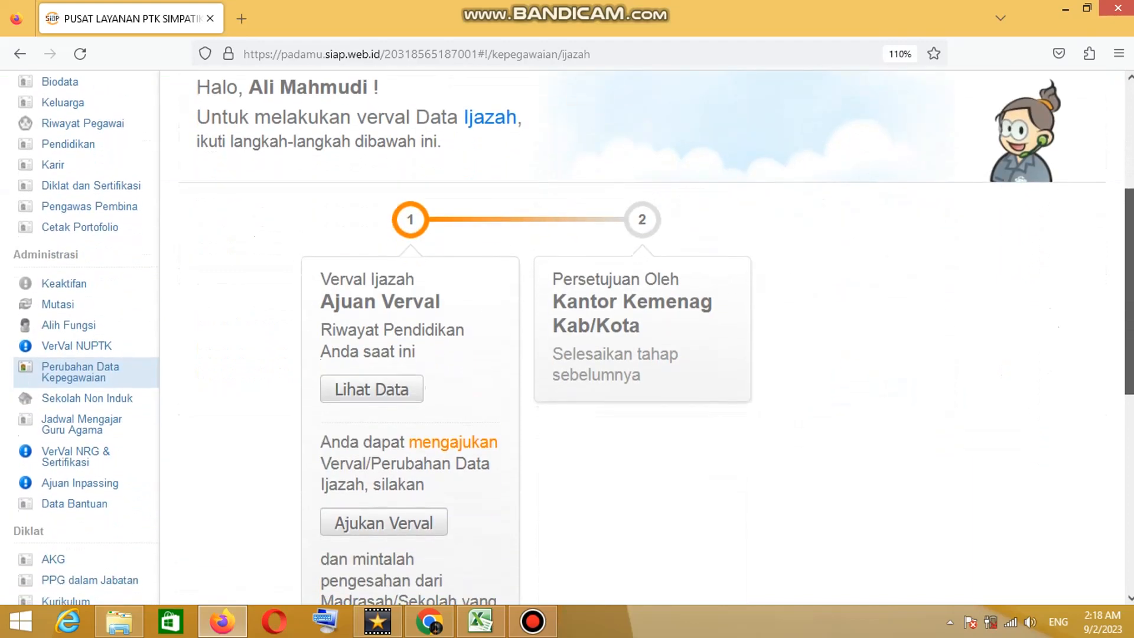
{"action": "scroll", "coordinate": [566, 336], "scroll_direction": "down", "scroll_amount": 1}
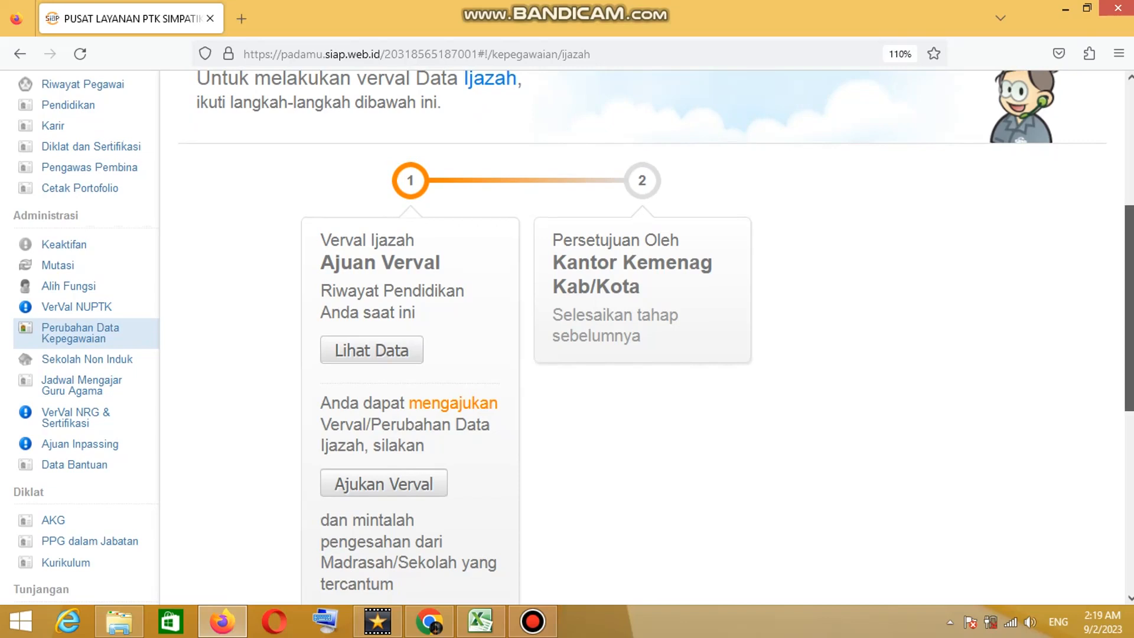
{"action": "scroll", "coordinate": [566, 337], "scroll_direction": "down", "scroll_amount": 1}
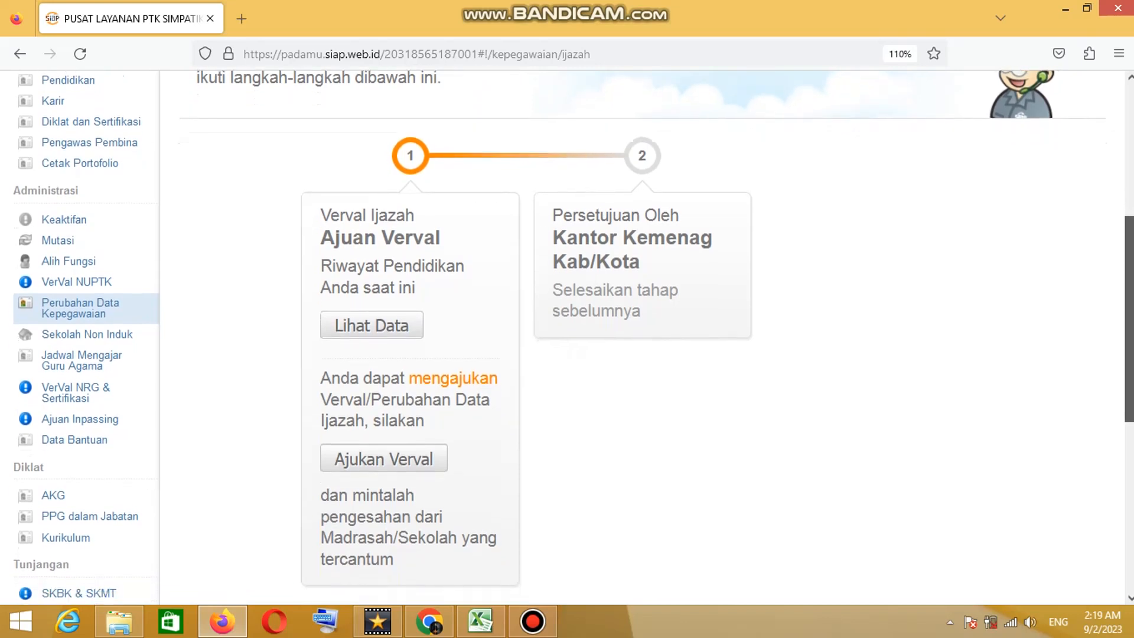
{"action": "scroll", "coordinate": [567, 337], "scroll_direction": "down", "scroll_amount": 1}
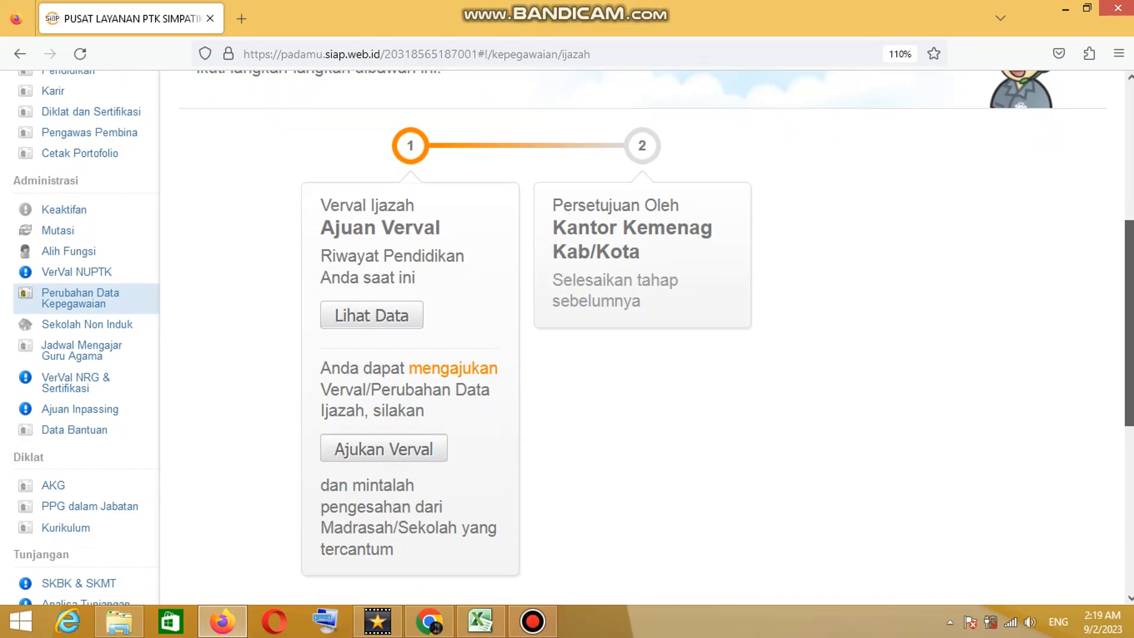
{"action": "scroll", "coordinate": [567, 336], "scroll_direction": "down", "scroll_amount": 1}
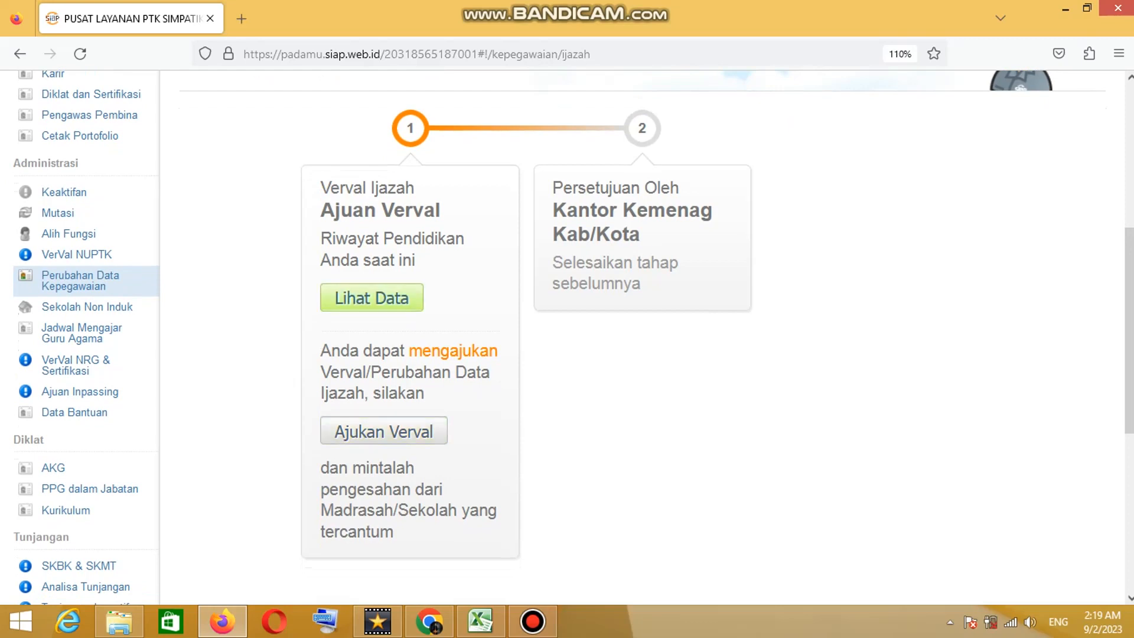
{"action": "left_click", "coordinate": [371, 297]}
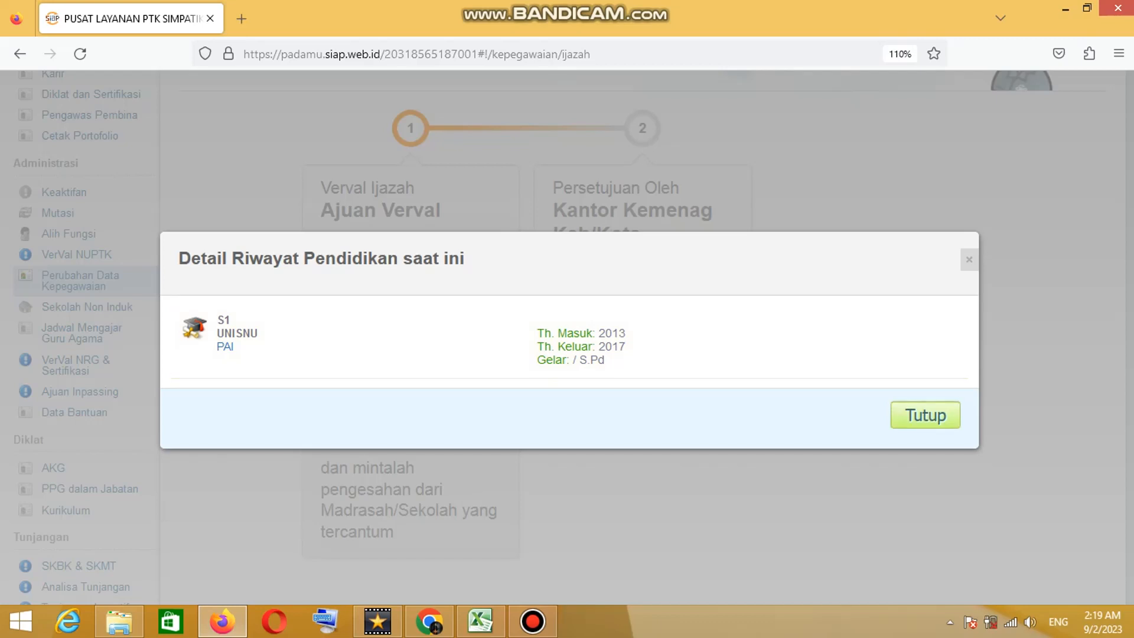
{"action": "key", "text": "Escape"}
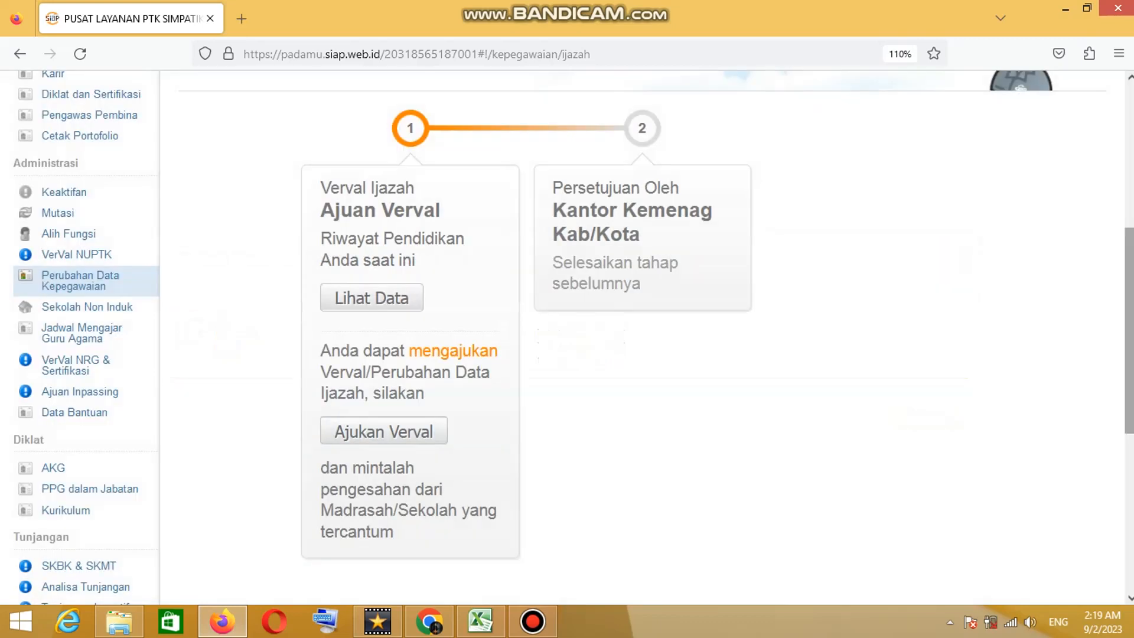
Start a new Verval Ijazah submission and open its S1 education entry for editing
{"action": "mouse_move", "coordinate": [1129, 331]}
{"action": "left_mouse_down"}
{"action": "mouse_move", "coordinate": [1129, 358]}
{"action": "mouse_move", "coordinate": [1128, 304]}
{"action": "mouse_move", "coordinate": [1129, 347]}
{"action": "left_mouse_up"}
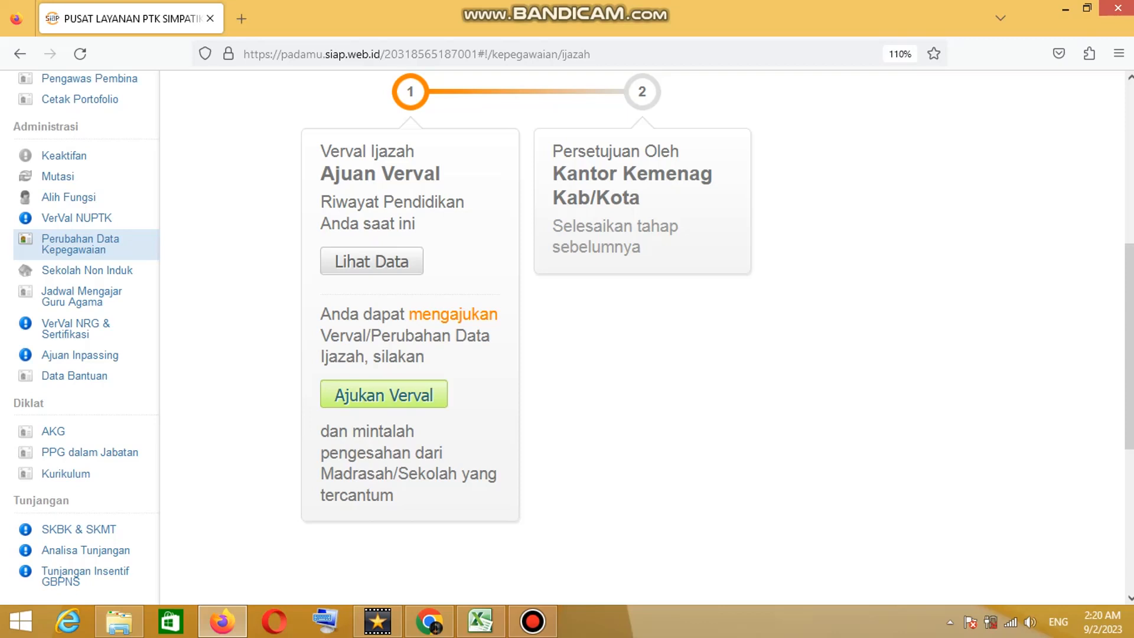
{"action": "left_click", "coordinate": [384, 394]}
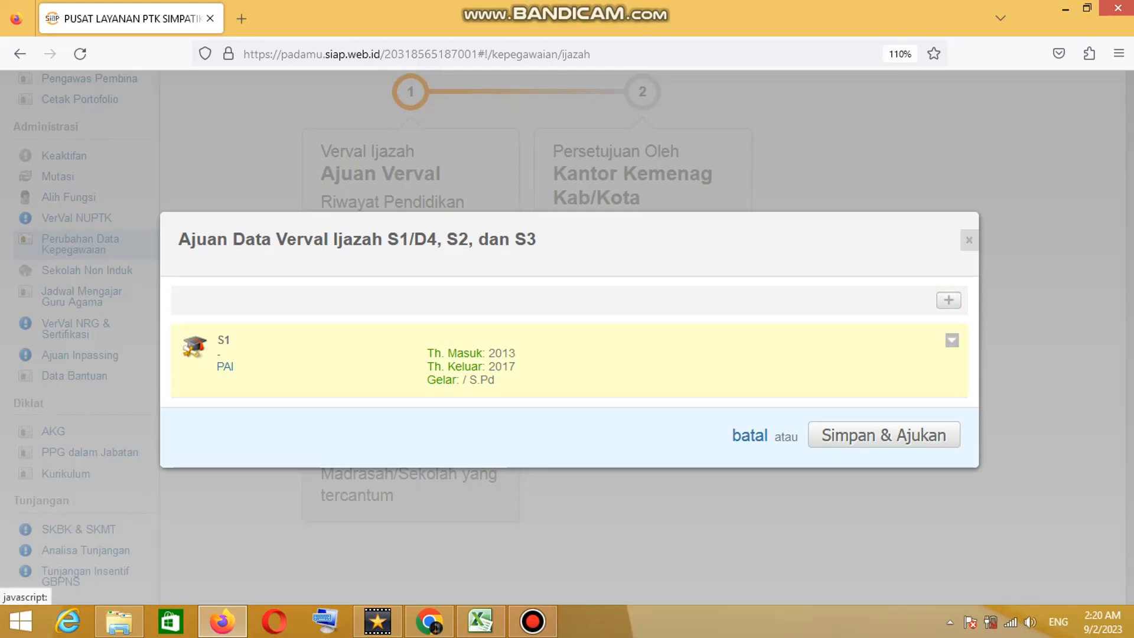
{"action": "left_click", "coordinate": [951, 340]}
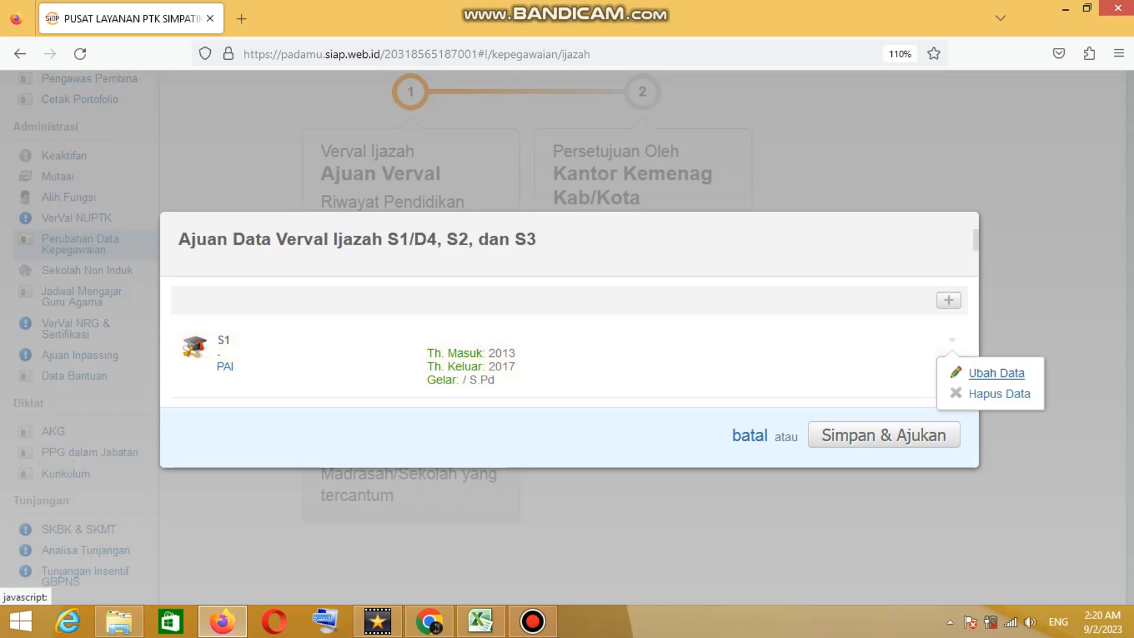
{"action": "left_click", "coordinate": [996, 373]}
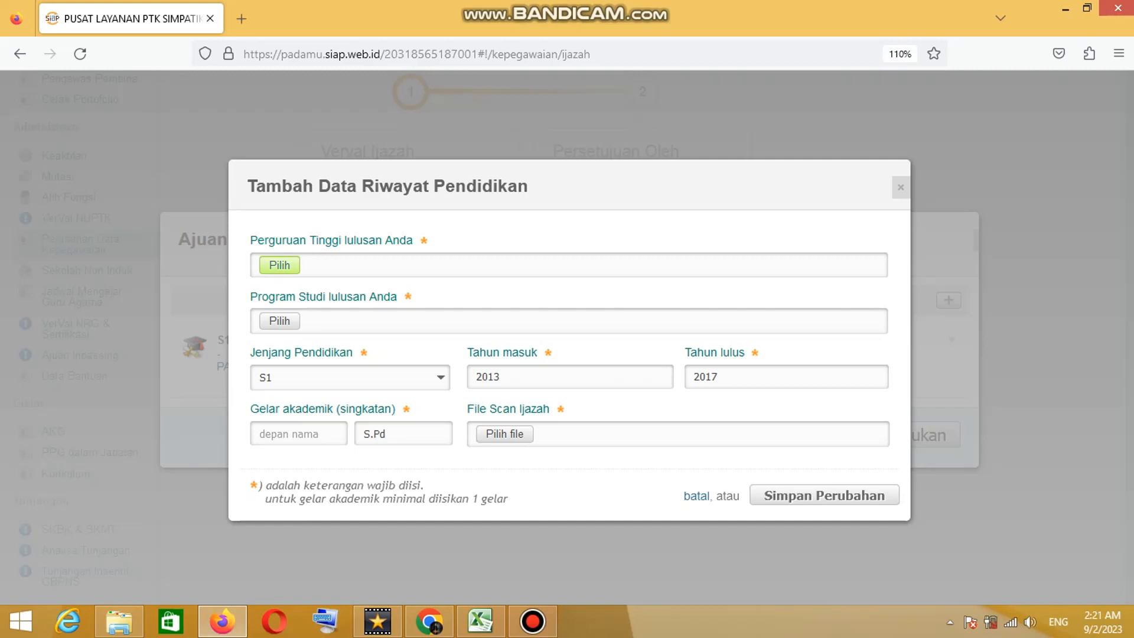
Examine the available choices for Perguruan Tinggi, Program Studi and Jenjang Pendidikan in the S1 education entry
{"action": "left_click", "coordinate": [279, 264]}
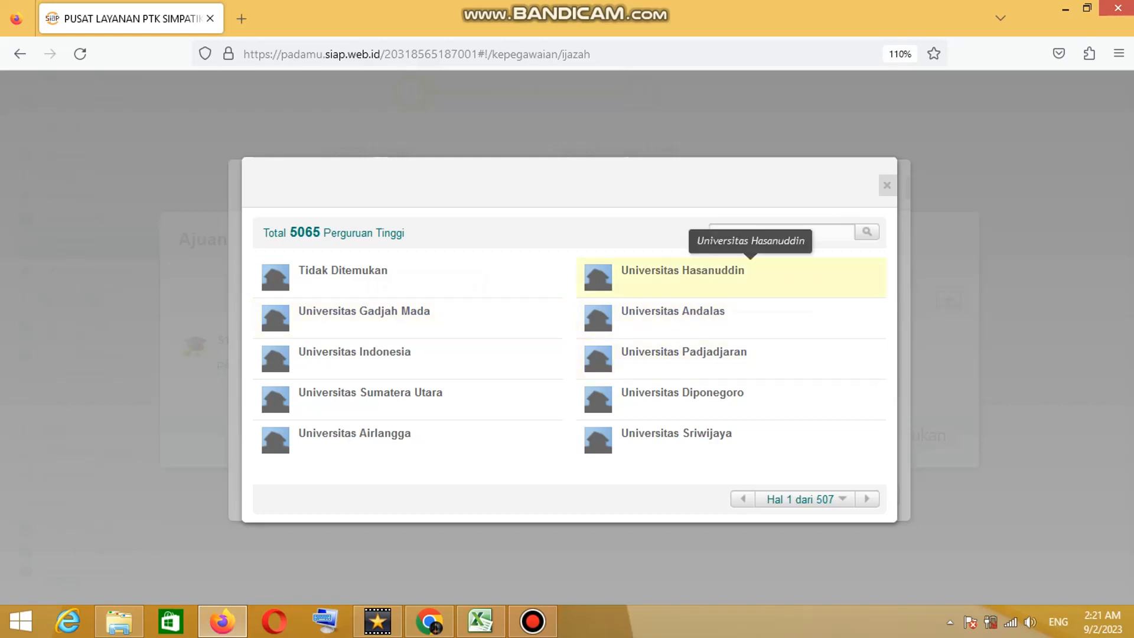
{"action": "left_click", "coordinate": [887, 186]}
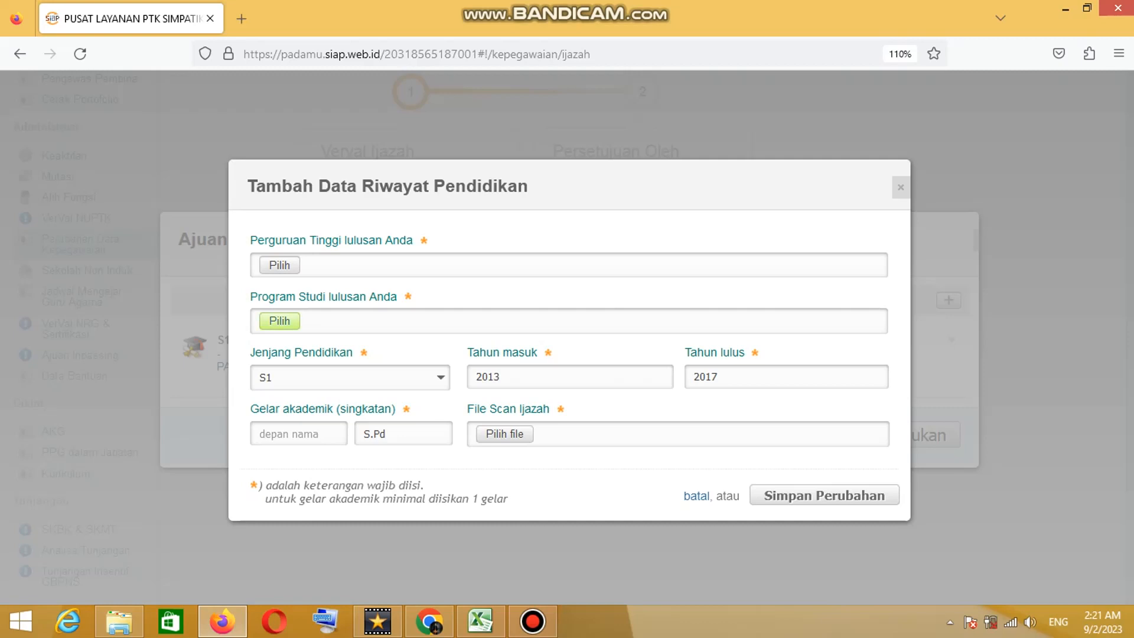
{"action": "left_click", "coordinate": [279, 320]}
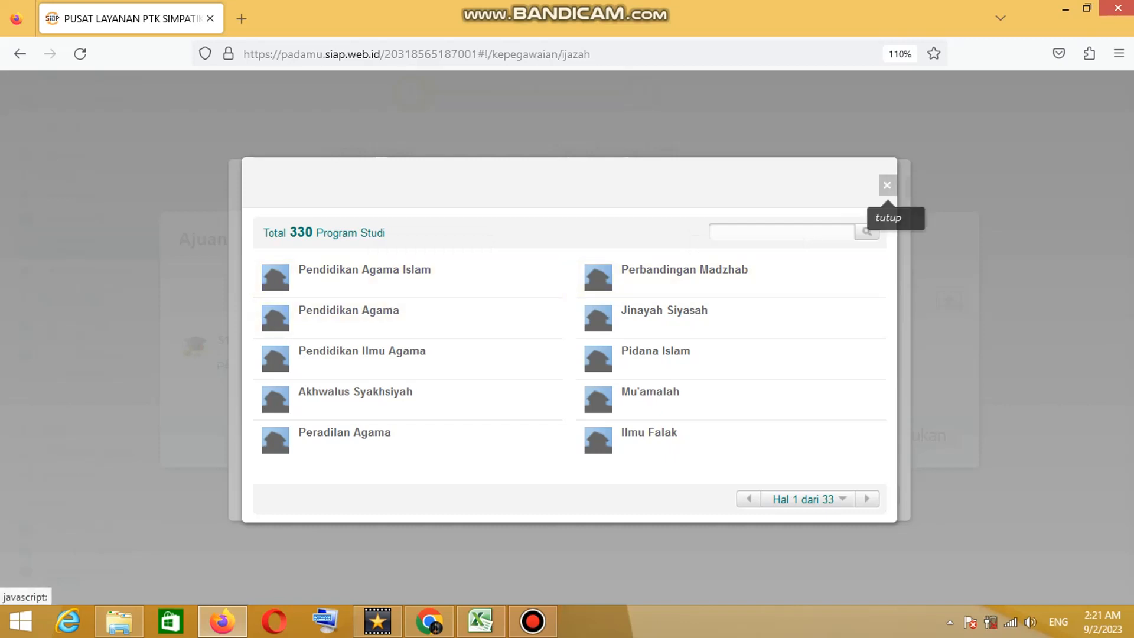
{"action": "left_click", "coordinate": [886, 184]}
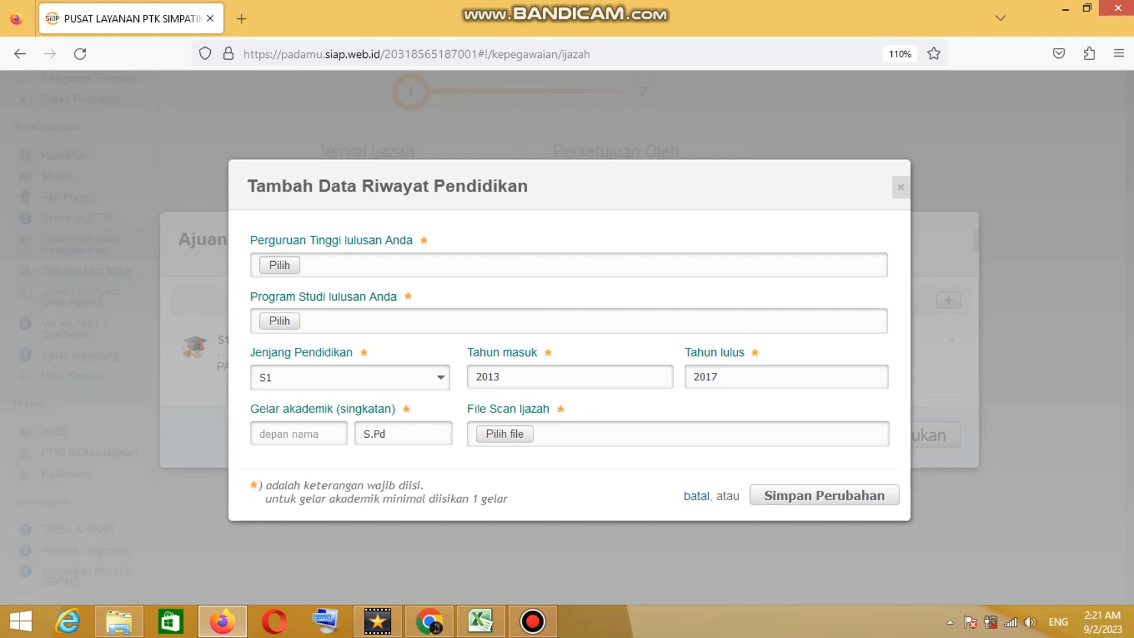
{"action": "left_click", "coordinate": [440, 378]}
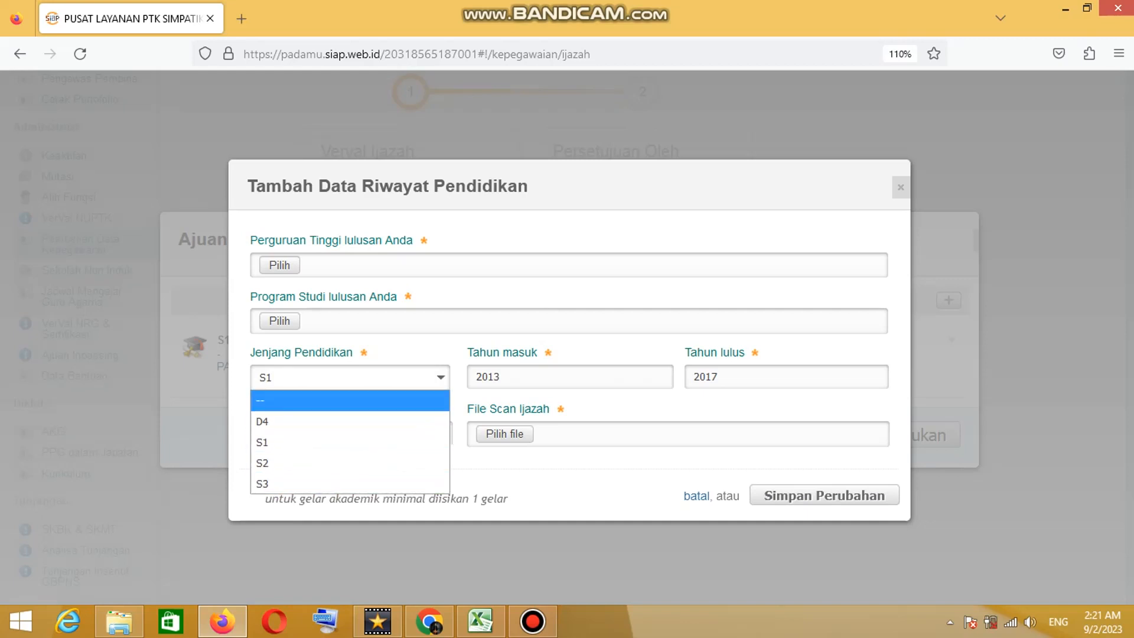
{"action": "left_click", "coordinate": [439, 377]}
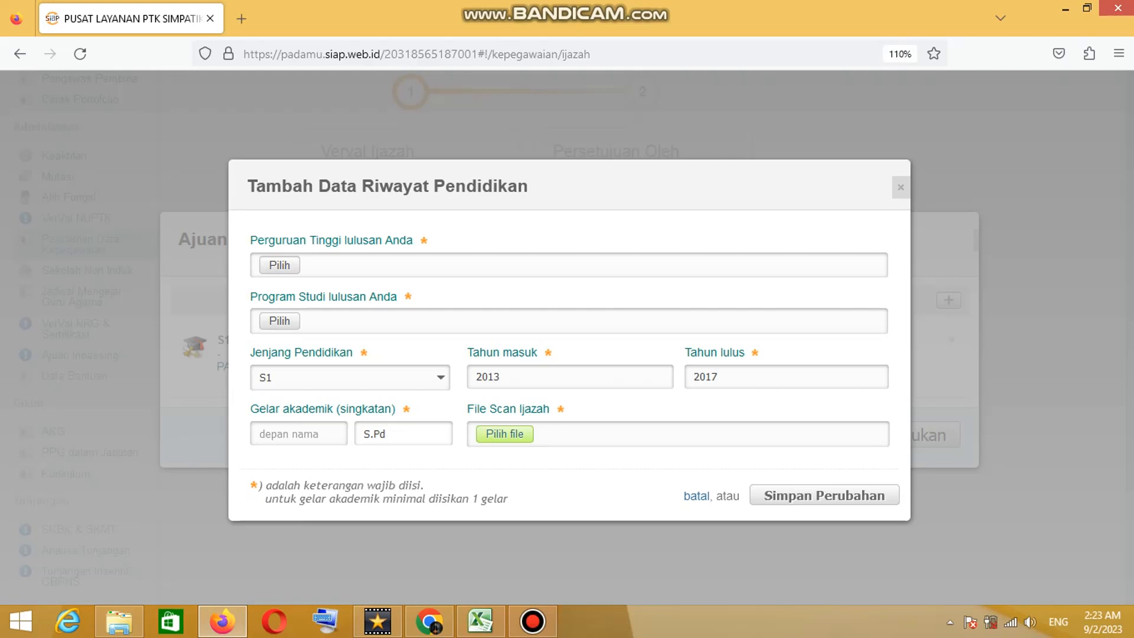
Try choosing the teacher's diploma scan for File Scan Ijazah, then cancel the file selection
{"action": "left_click", "coordinate": [505, 433]}
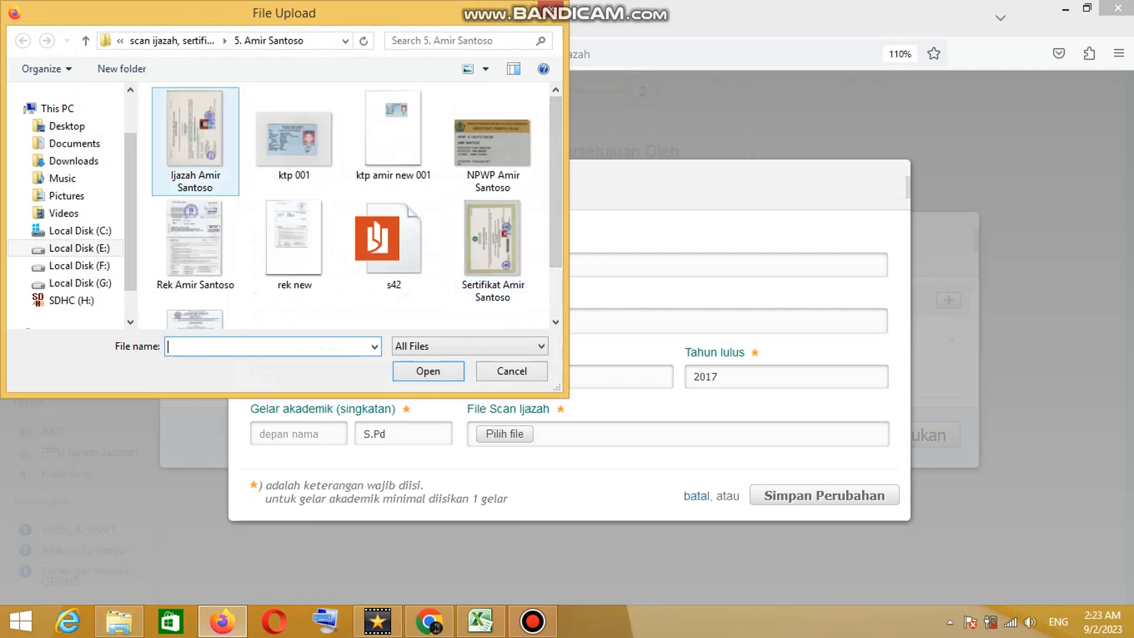
{"action": "left_click", "coordinate": [195, 142]}
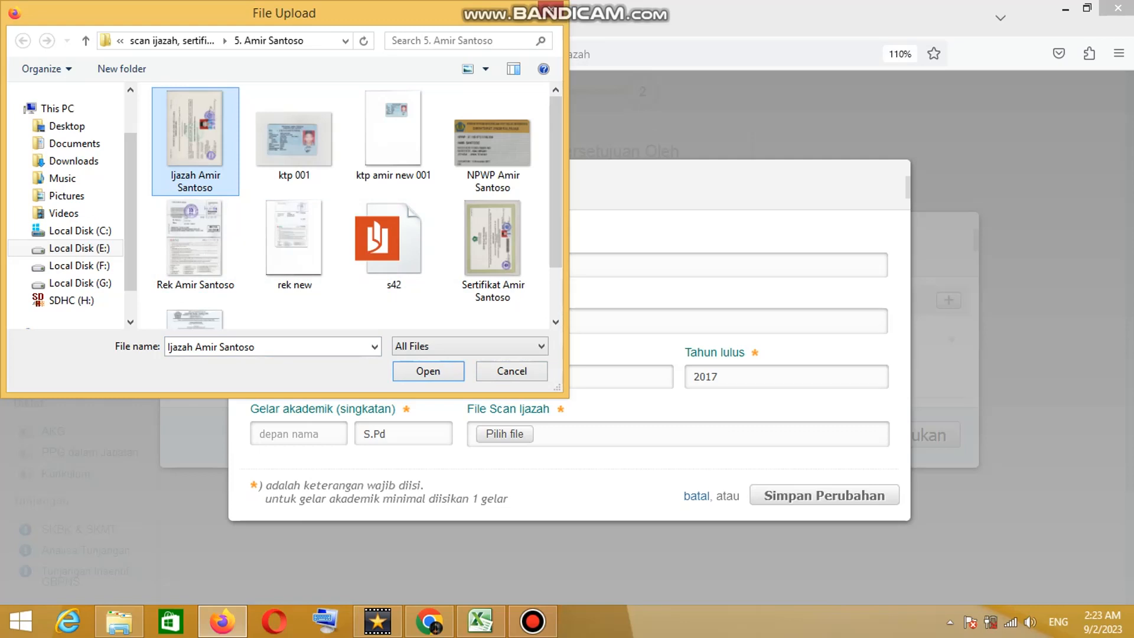
{"action": "left_click", "coordinate": [511, 371]}
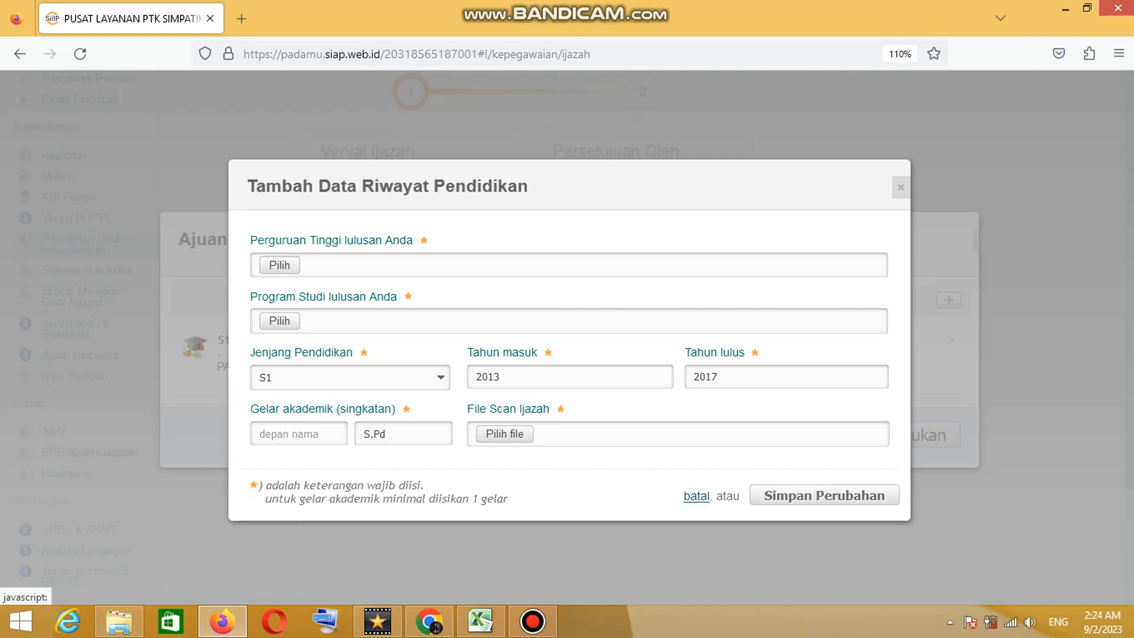
Cancel the S1 education entry edit and the Verval Ijazah submission without saving or submitting
{"action": "left_click", "coordinate": [696, 496]}
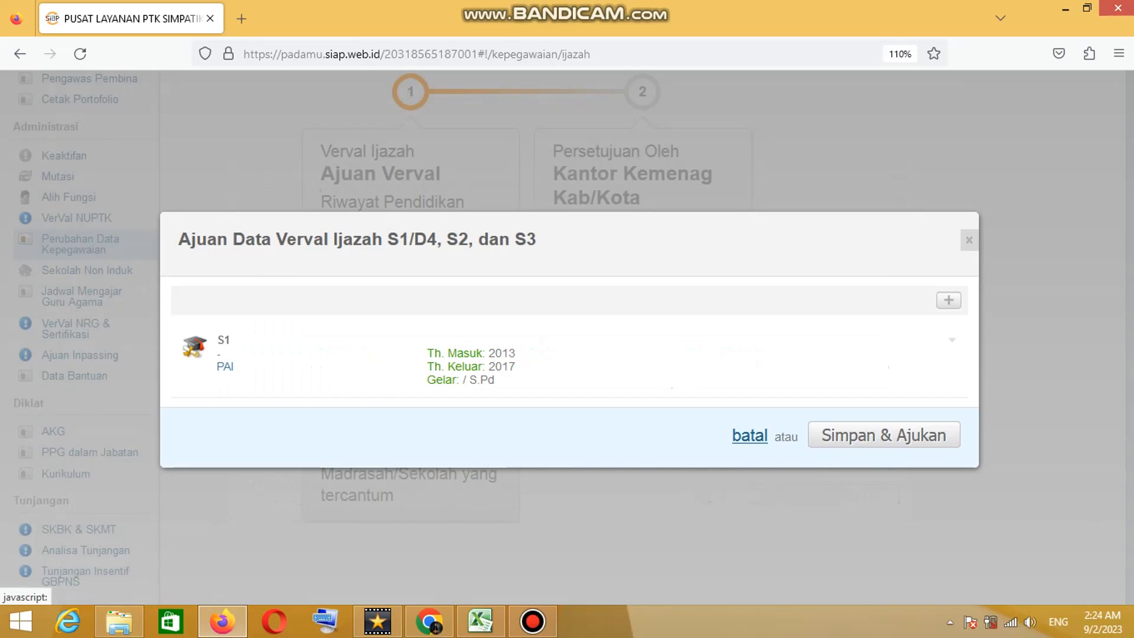
{"action": "left_click", "coordinate": [749, 436]}
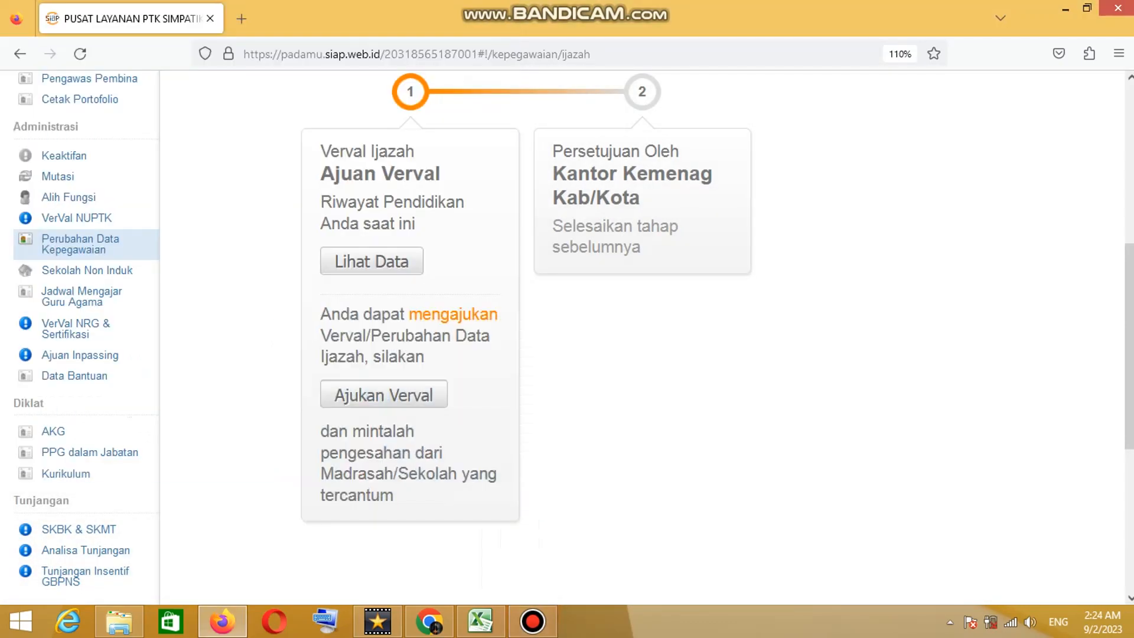
{"action": "scroll", "coordinate": [1127, 330], "scroll_direction": "up", "scroll_amount": 3}
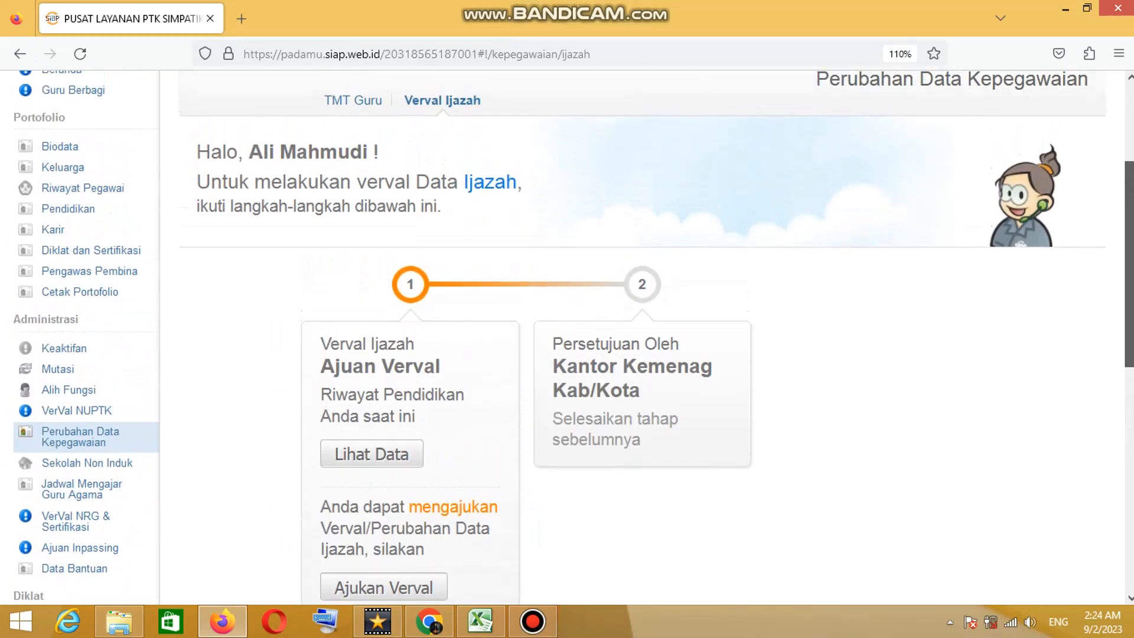
{"action": "scroll", "coordinate": [642, 336], "scroll_direction": "down", "scroll_amount": 2}
{"action": "scroll", "coordinate": [642, 337], "scroll_direction": "up", "scroll_amount": 2}
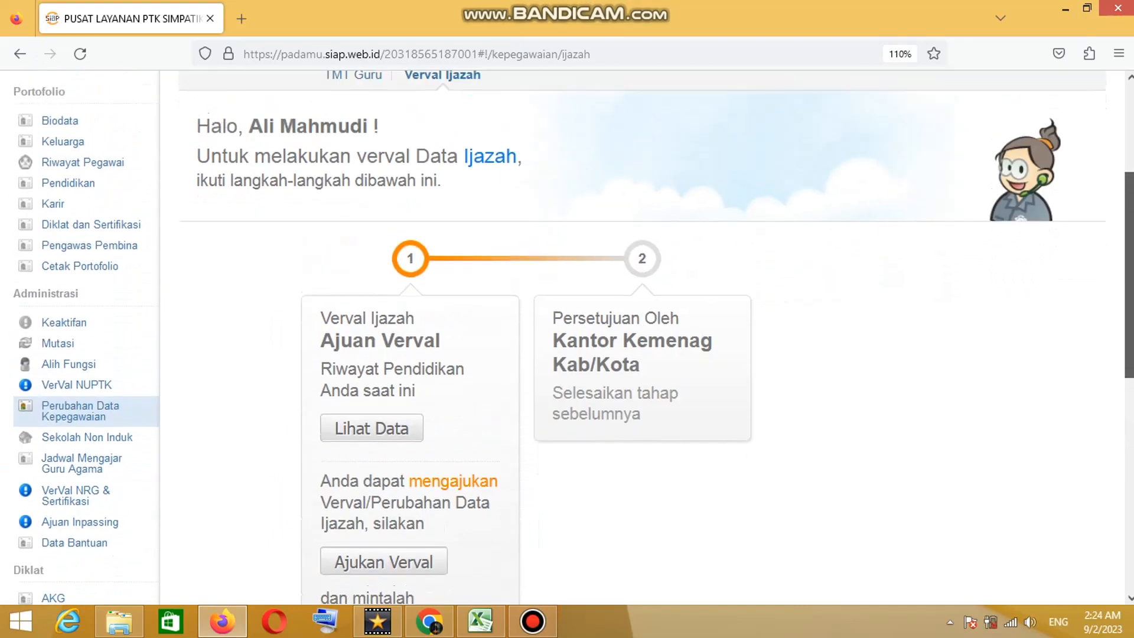
{"action": "scroll", "coordinate": [642, 336], "scroll_direction": "down", "scroll_amount": 1}
{"action": "scroll", "coordinate": [642, 337], "scroll_direction": "up", "scroll_amount": 2}
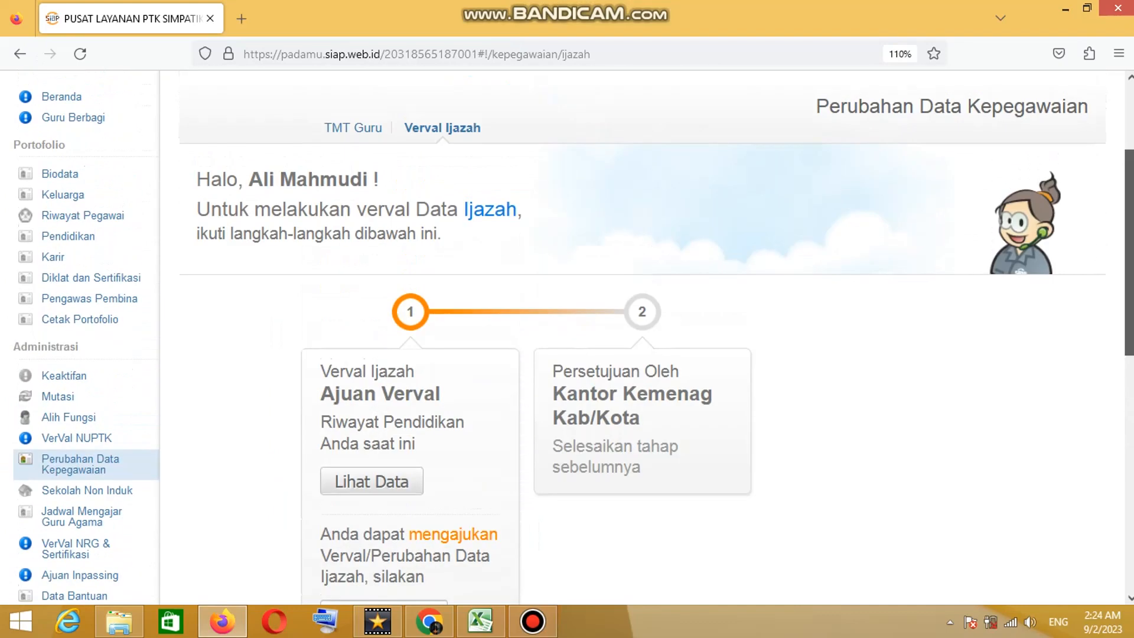
{"action": "scroll", "coordinate": [642, 336], "scroll_direction": "up", "scroll_amount": 2}
{"action": "scroll", "coordinate": [642, 337], "scroll_direction": "down", "scroll_amount": 1}
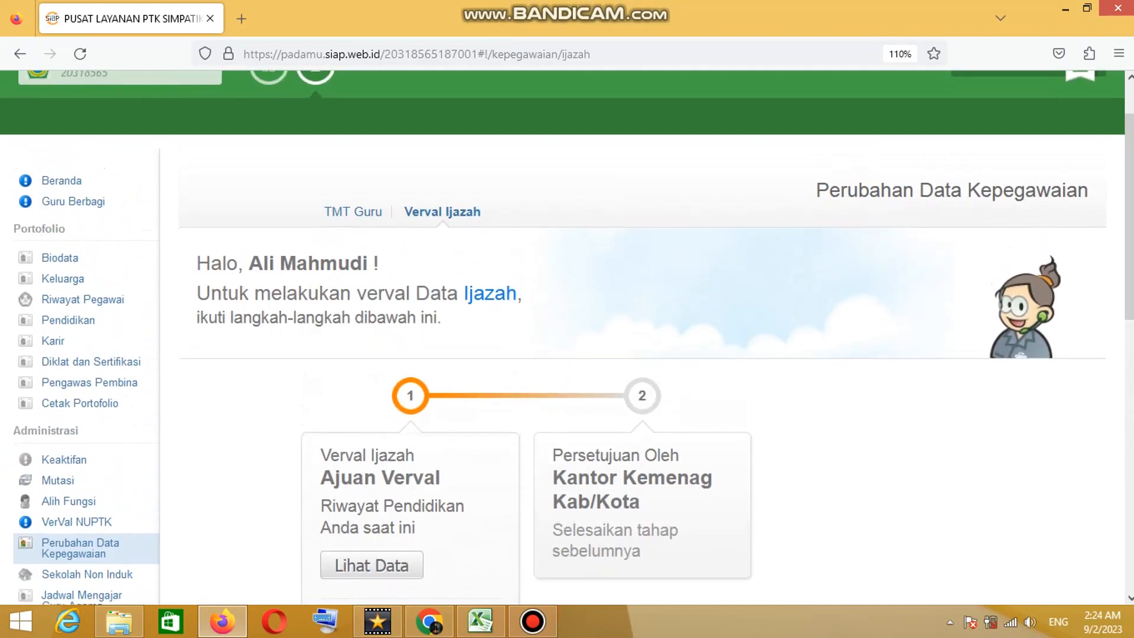